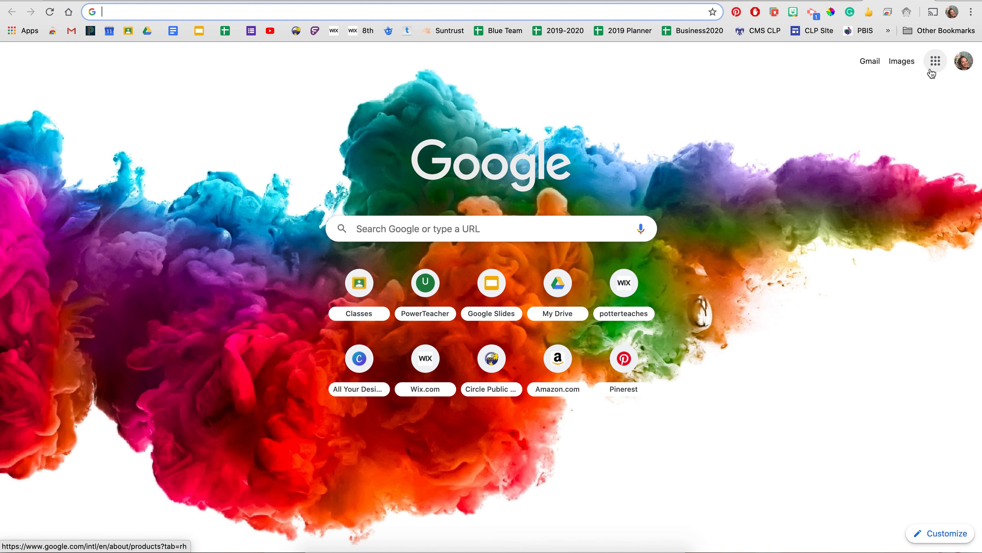
Step: Open Google Sites, switch to the new Google Sites, and create a blank site
left_click(938, 69)
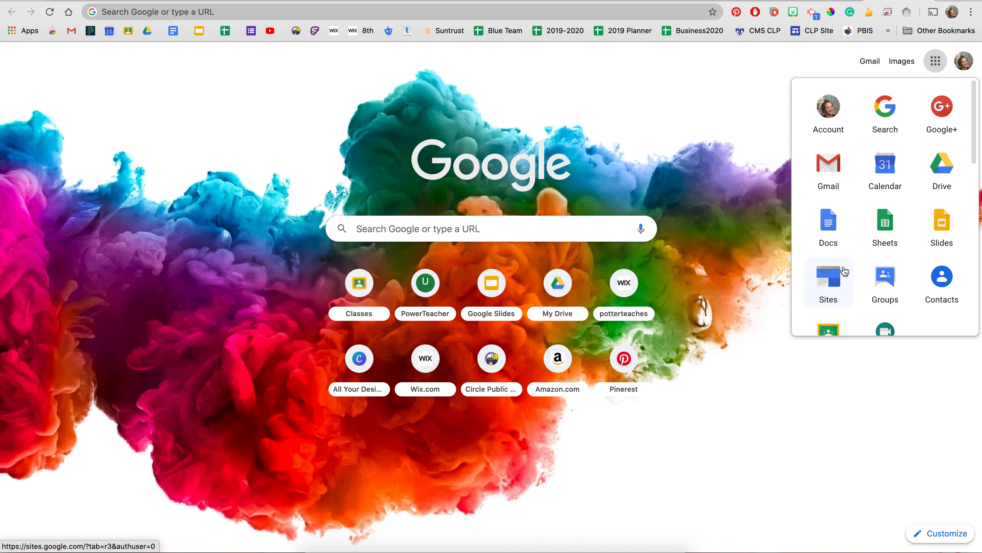
left_click(829, 275)
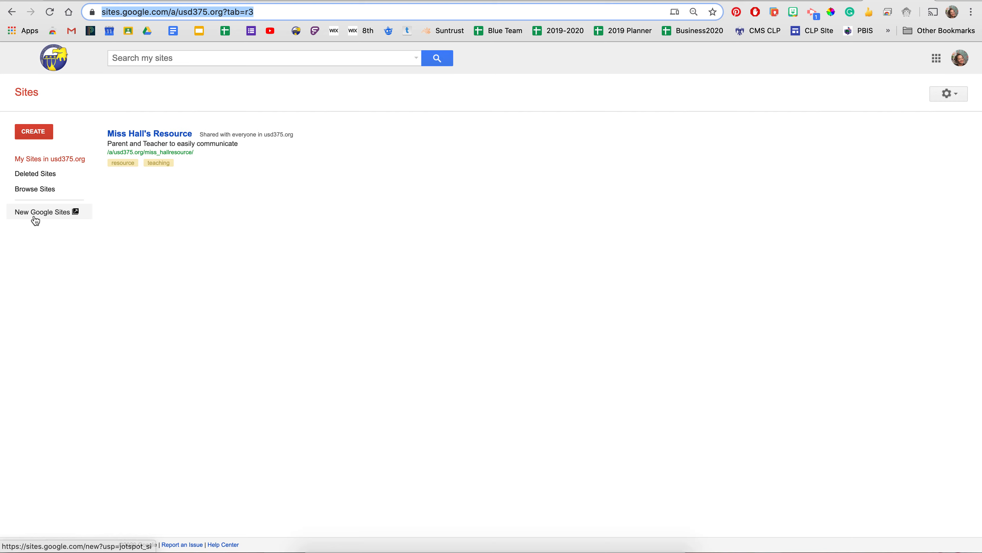
left_click(55, 217)
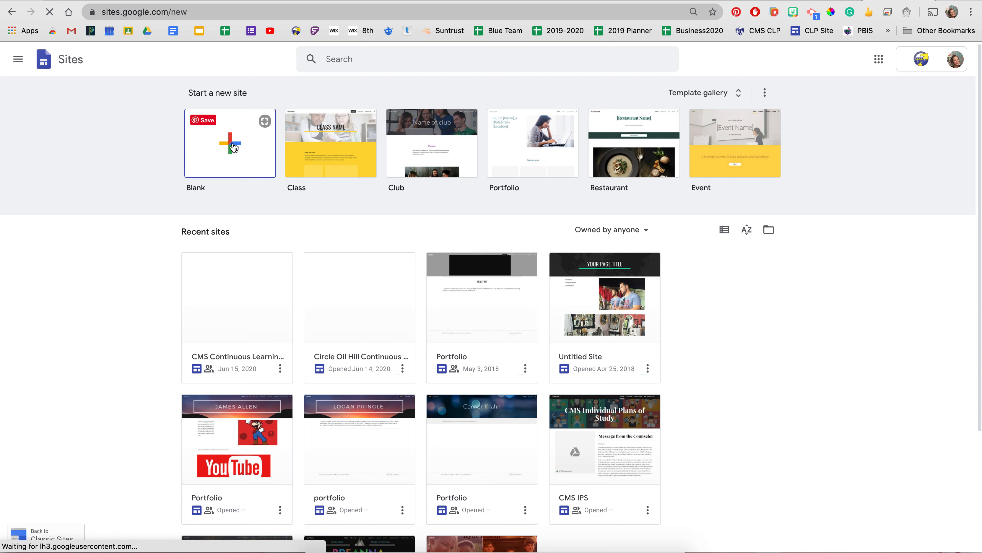
left_click(231, 151)
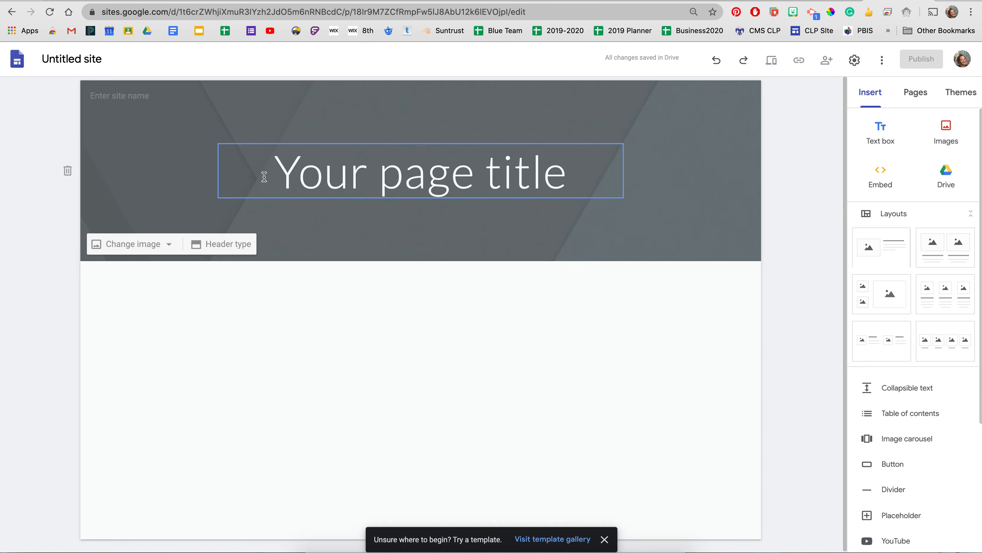
Step: Name the untitled site "Test"
left_click(71, 58)
type("Test")
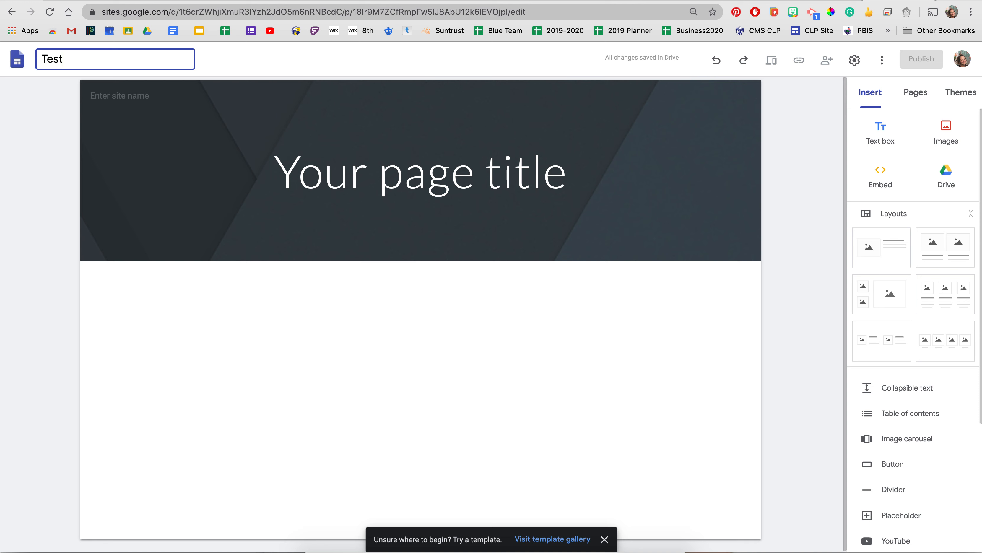
left_click(262, 309)
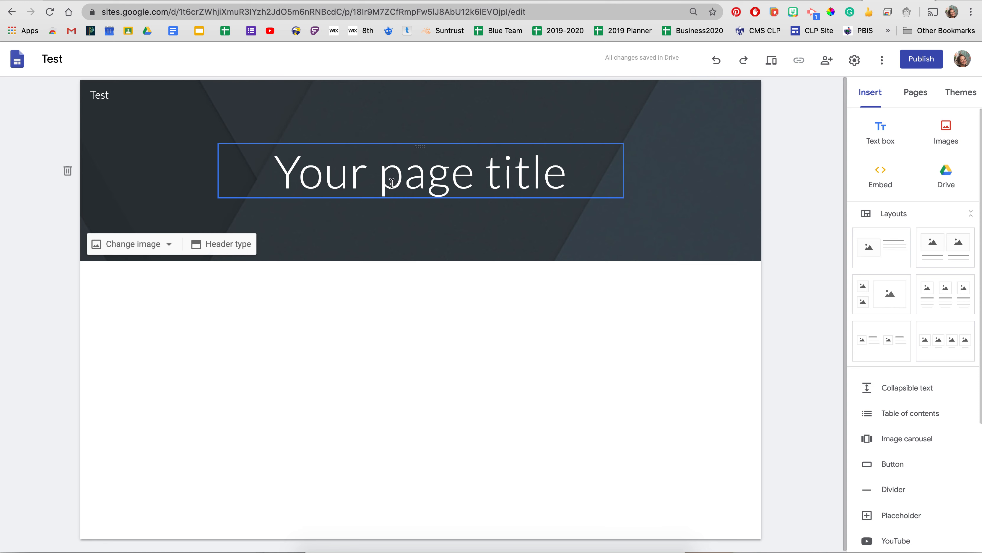
Step: Replace the page title placeholder in the header with "Test"
left_click(403, 182)
triple_click(423, 182)
type("Test")
key("Escape")
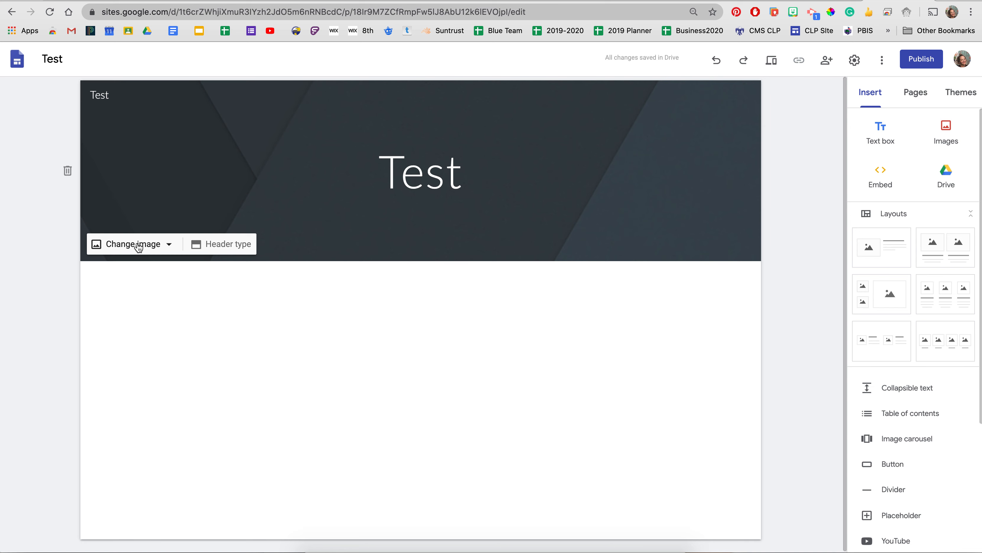
Step: Try the Large banner and Title only header types, returning the header to Banner
left_click(229, 244)
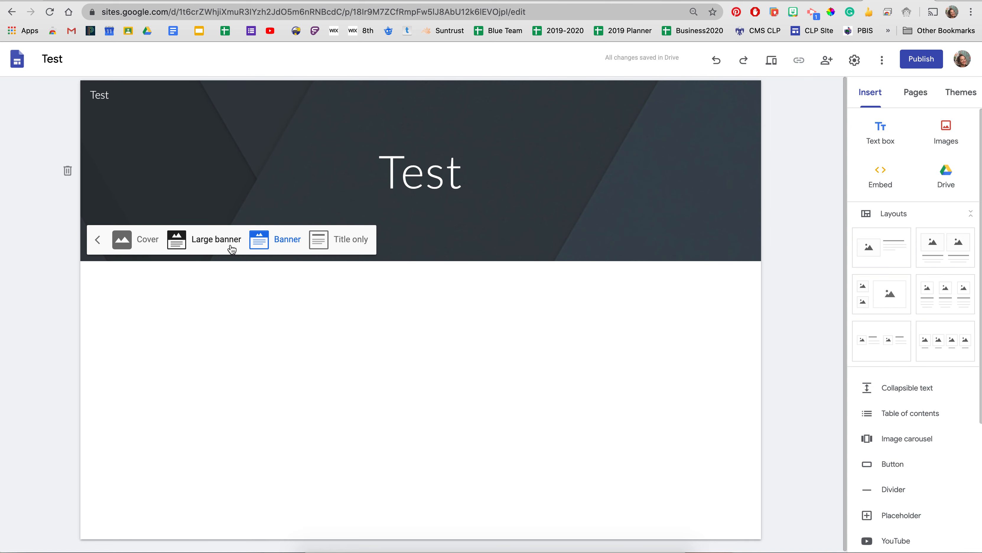
left_click(232, 248)
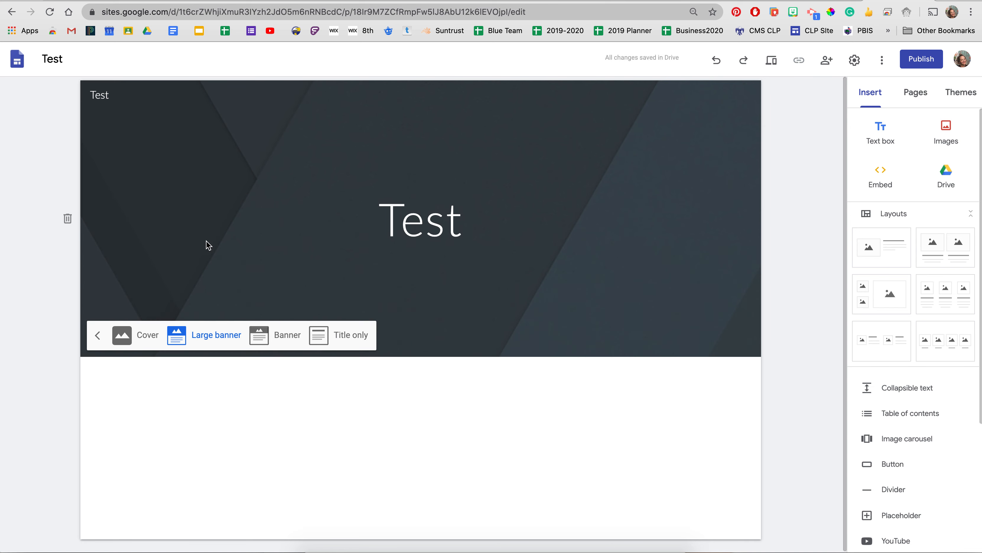
left_click(351, 335)
left_click(260, 159)
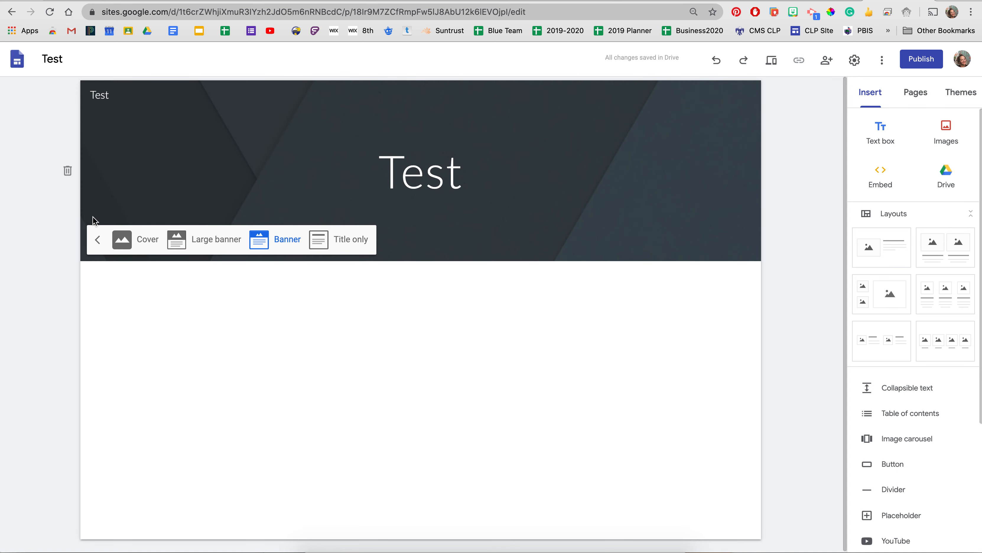
Step: Upload SUMMER 375 copy.jpg from the Desktop as the header image and delete the page title text box
mouse_move(118, 248)
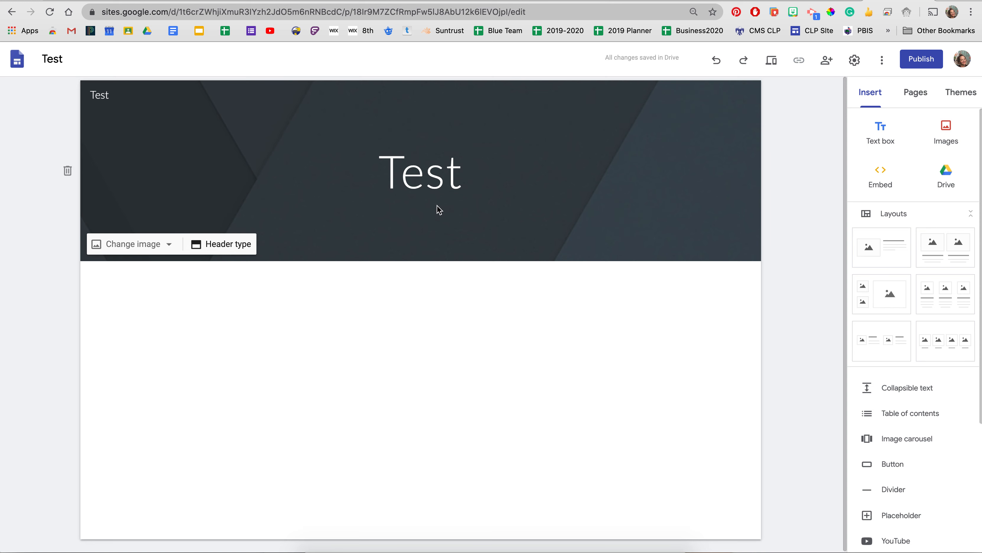
left_click(104, 245)
left_click(121, 257)
scroll(519, 202, "down", 3)
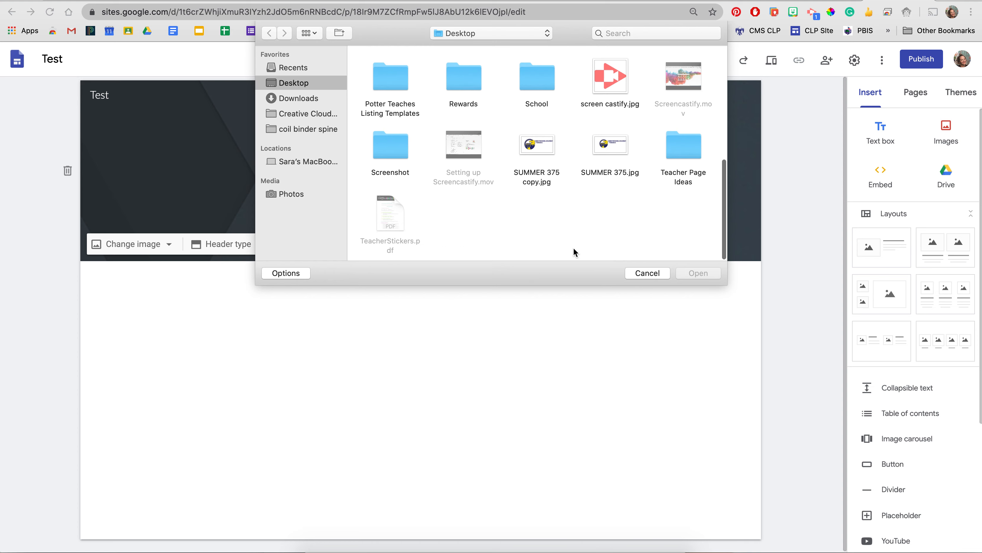
double_click(538, 151)
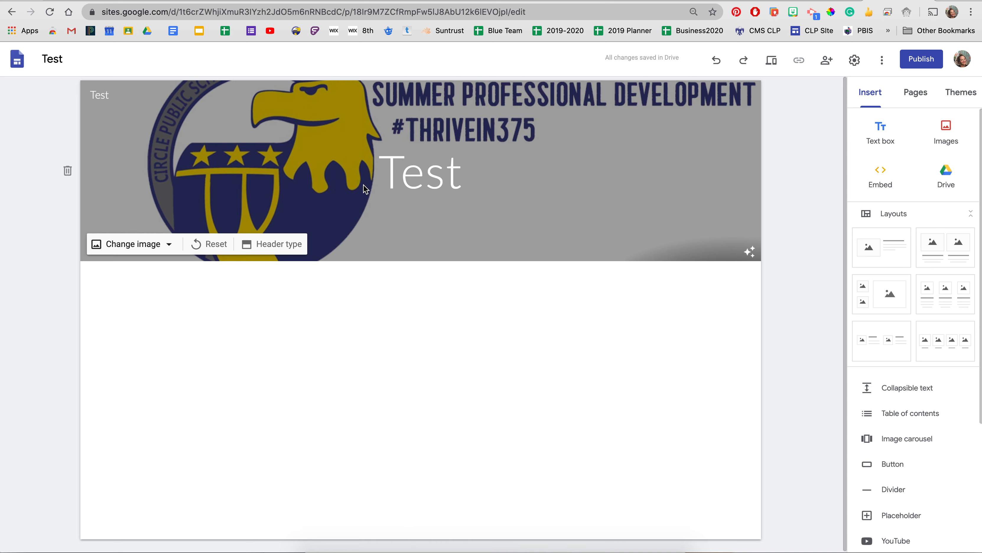
left_click(525, 185)
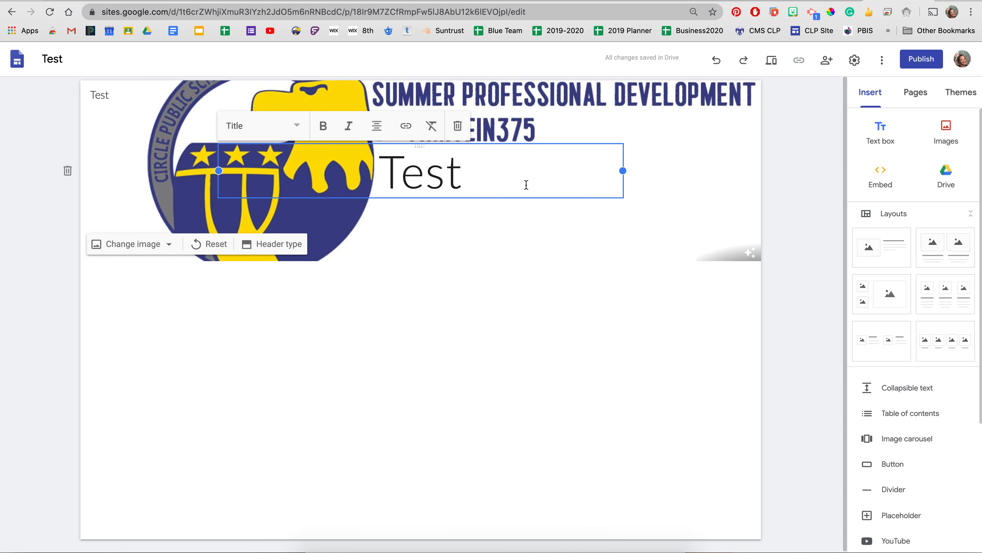
left_click(458, 126)
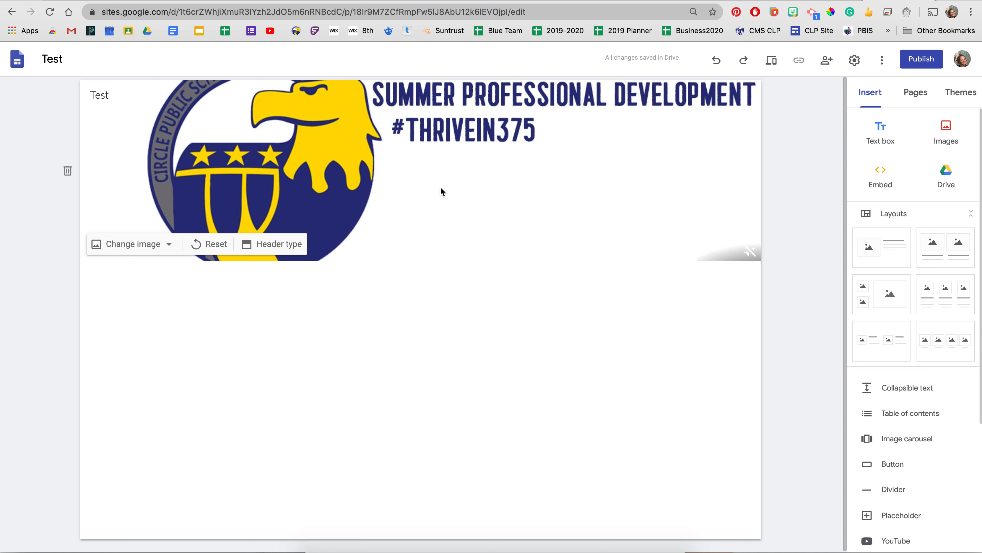
Step: Preview the site with its Banner header in phone, tablet and large-screen views, and exit the preview
left_click(772, 62)
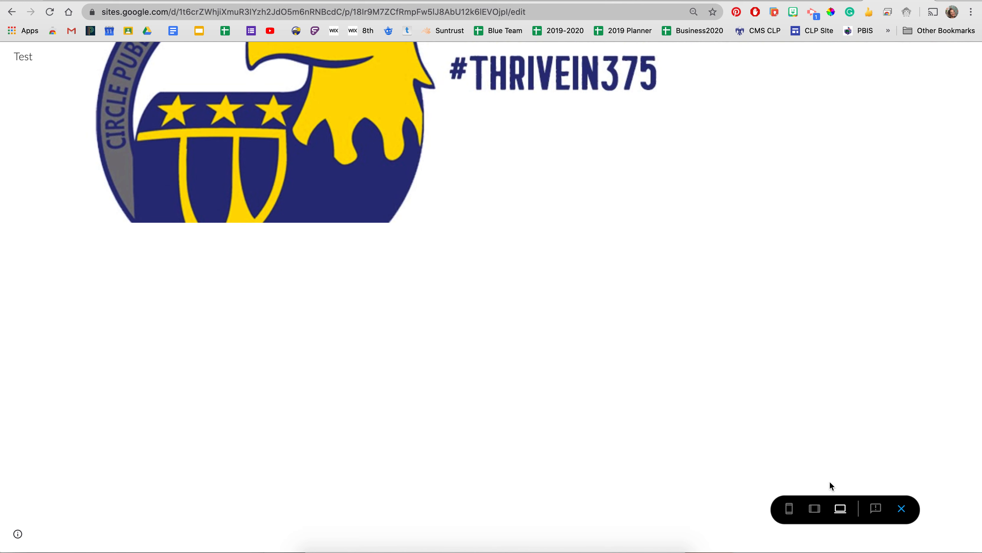
left_click(789, 510)
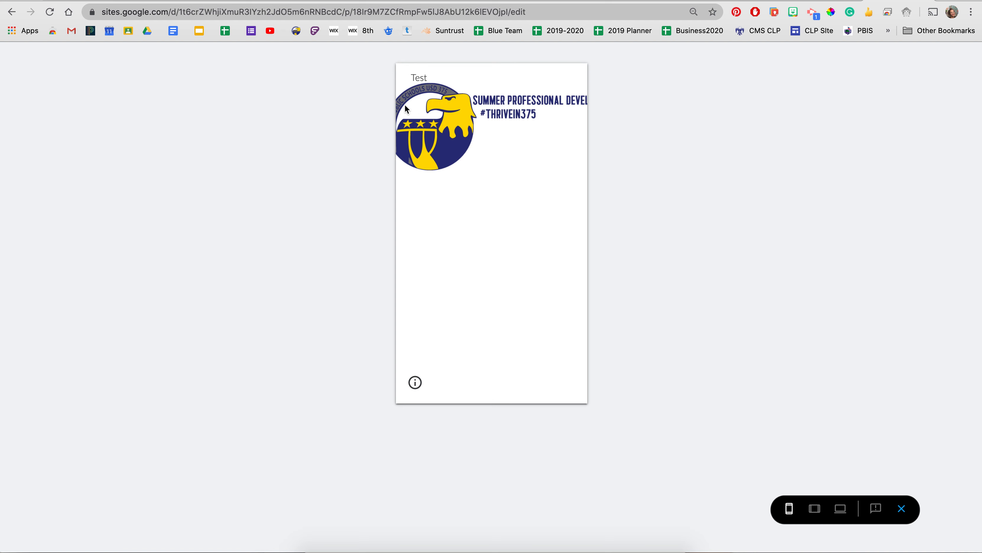
left_click(815, 511)
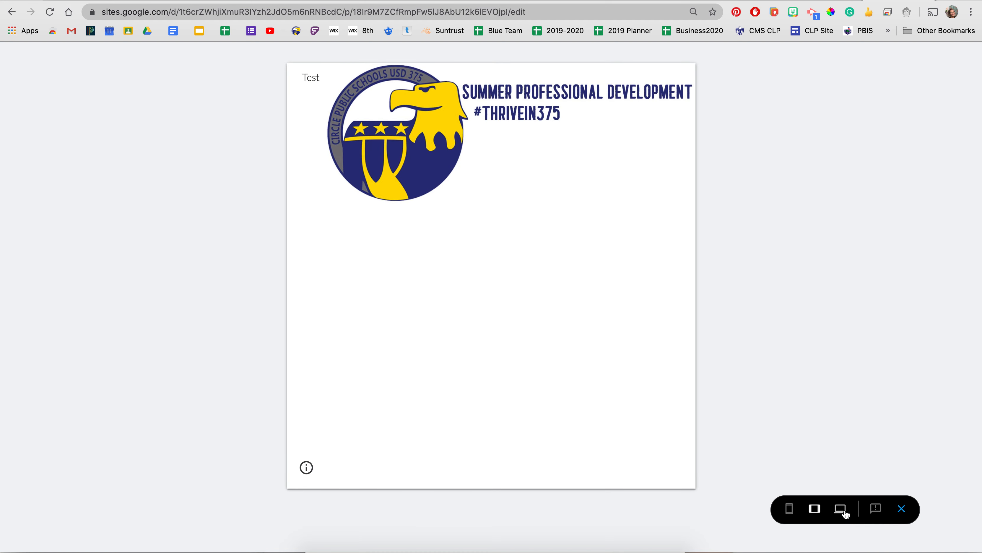
left_click(846, 514)
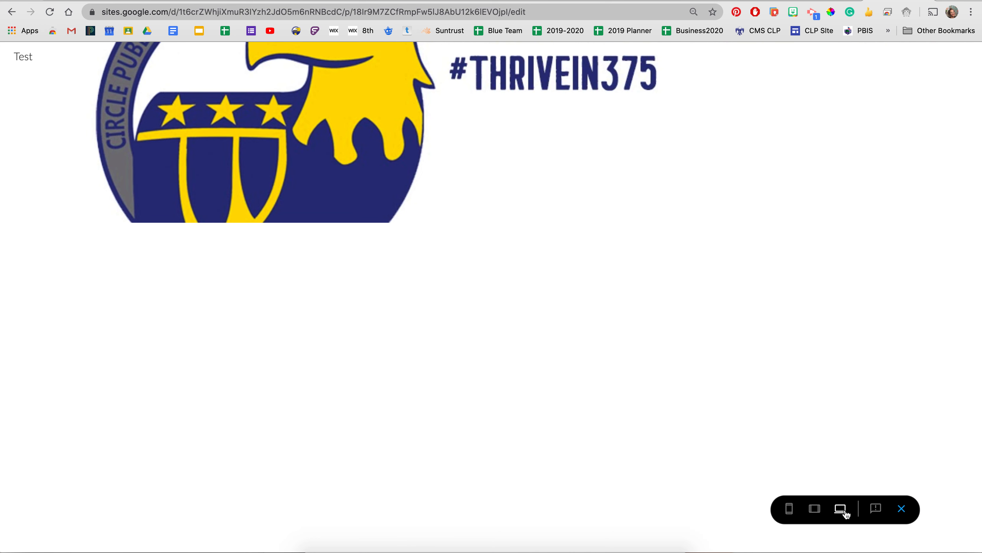
left_click(899, 508)
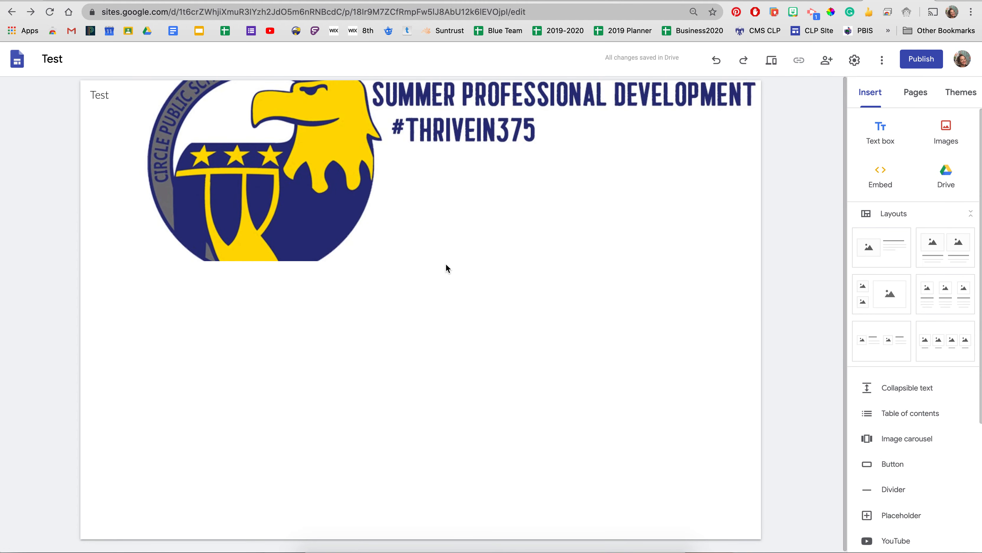
Step: Set the header type to Large banner
mouse_move(164, 241)
left_click(255, 244)
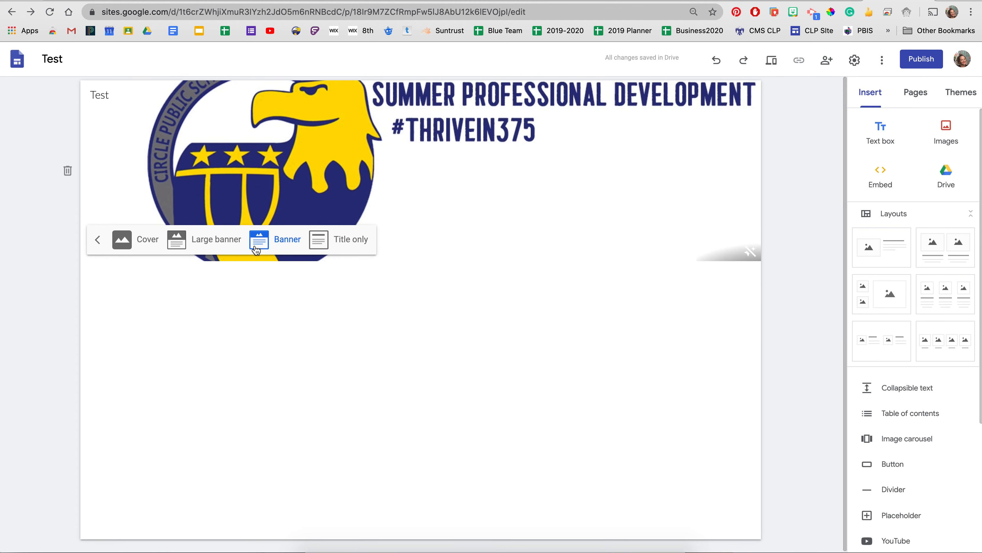
left_click(190, 244)
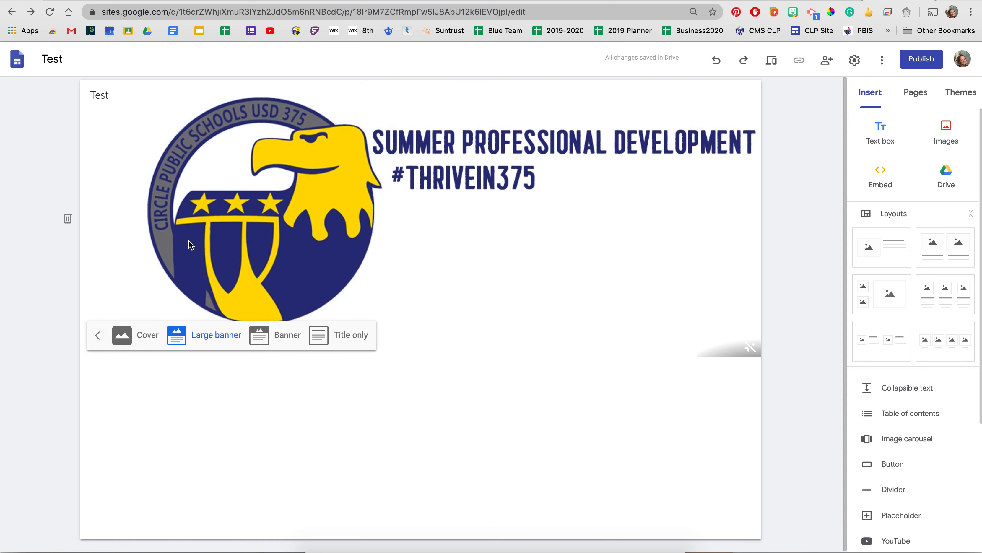
Step: Preview the Large banner header in phone, tablet and large-screen views, and return to the editor
left_click(771, 61)
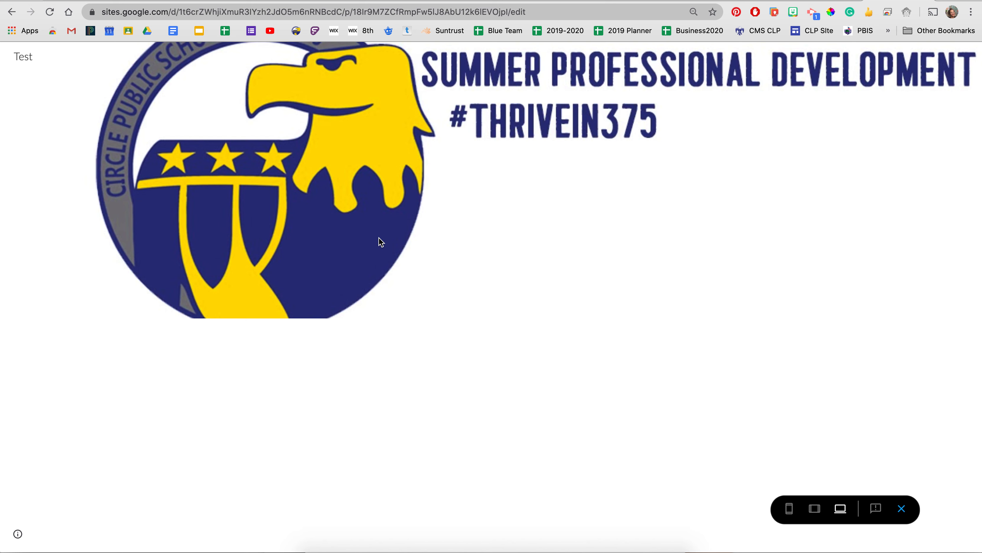
left_click(788, 508)
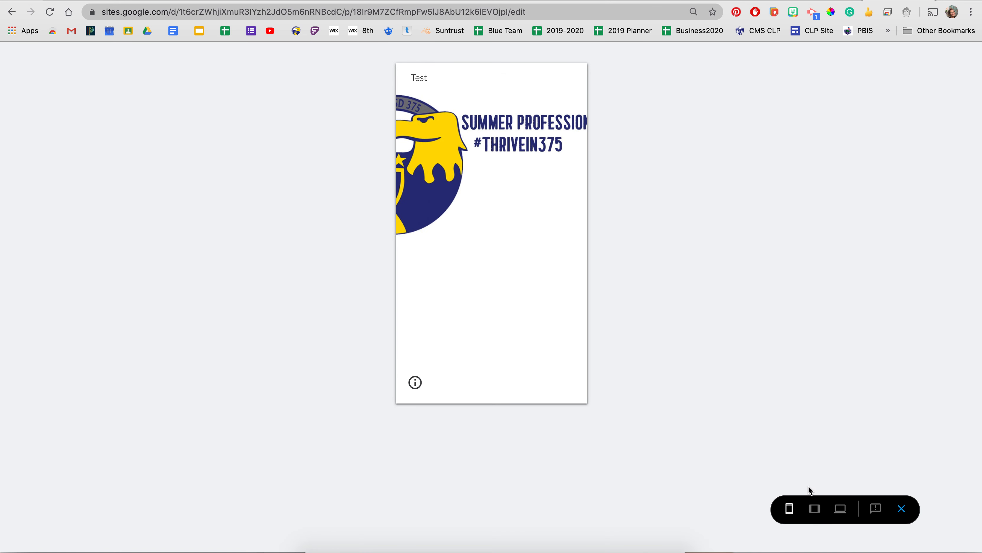
left_click(814, 508)
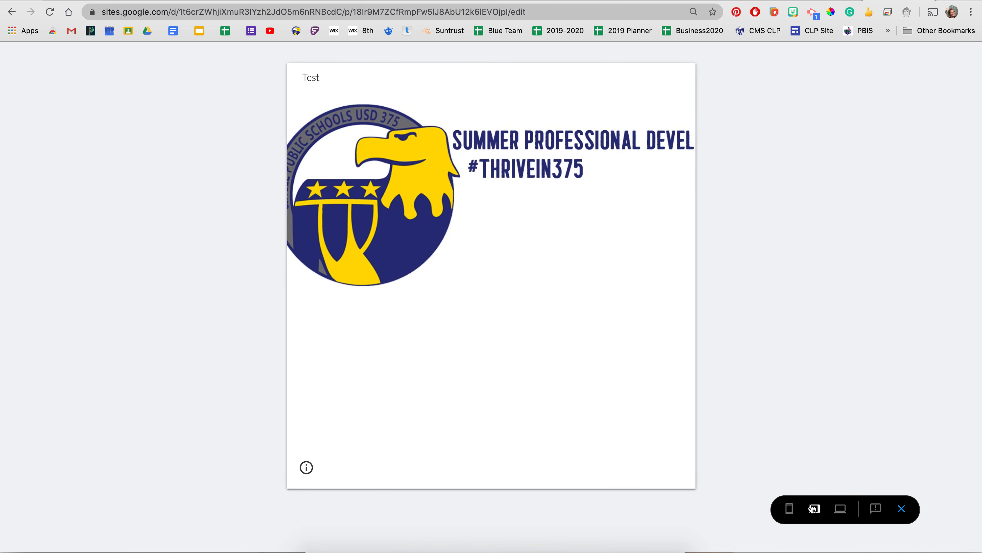
left_click(843, 516)
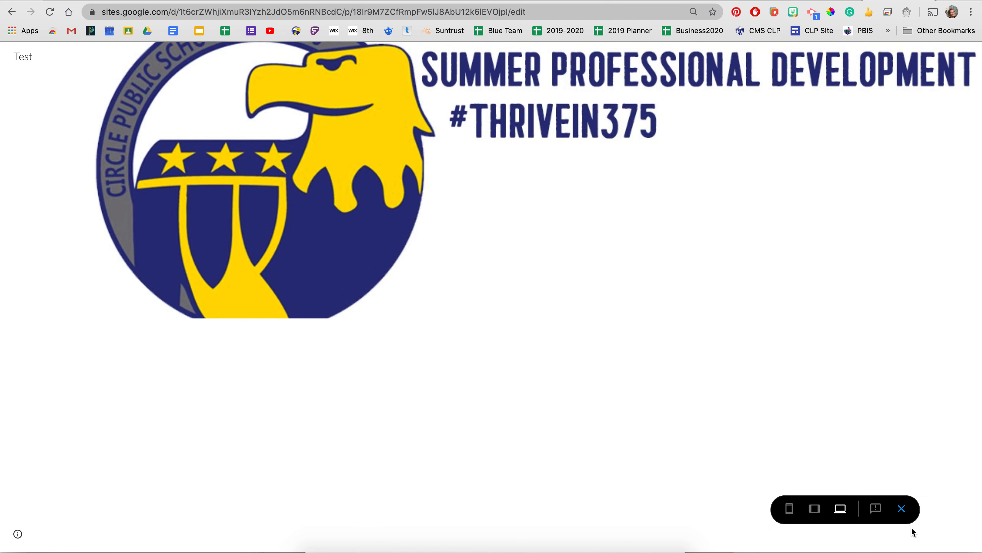
left_click(901, 509)
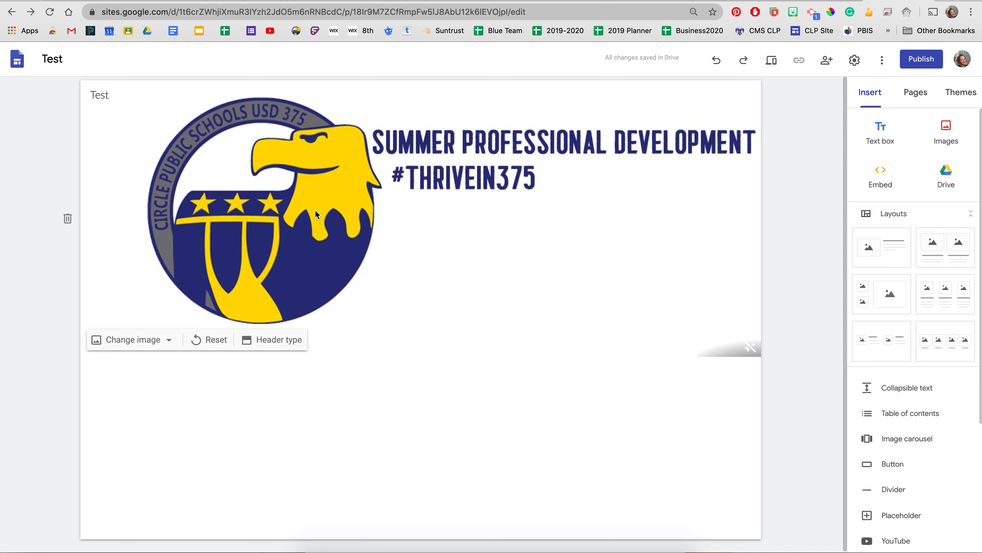
Step: Open the logo settings, set the site's navigation mode to Side, view the navigation color options, and close the settings
mouse_move(112, 97)
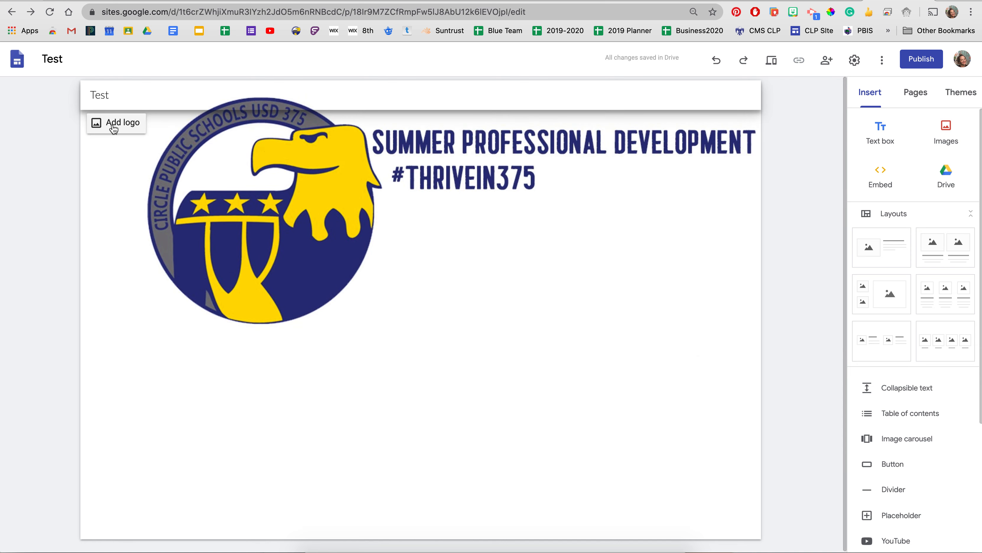
left_click(123, 122)
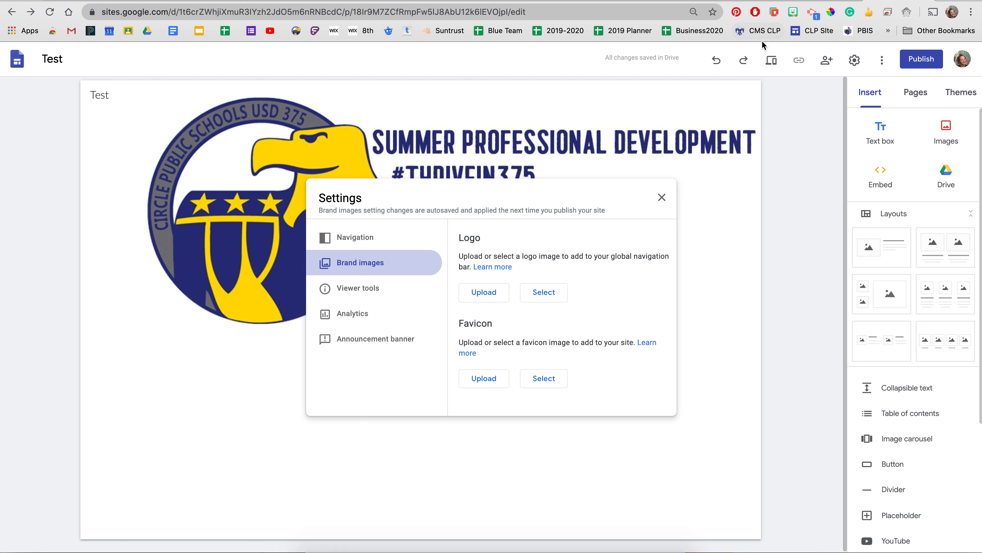
left_click(376, 240)
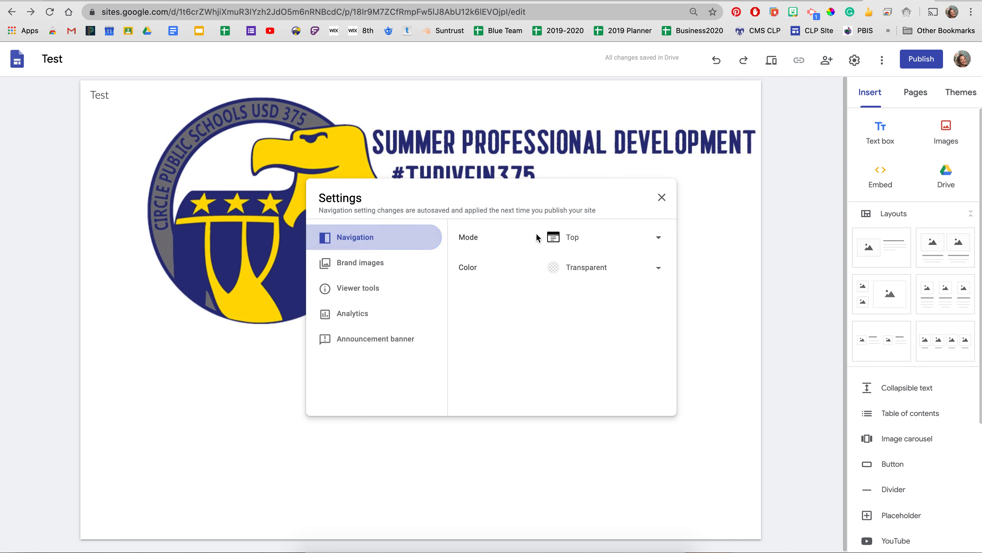
left_click(639, 242)
left_click(579, 271)
left_click(585, 273)
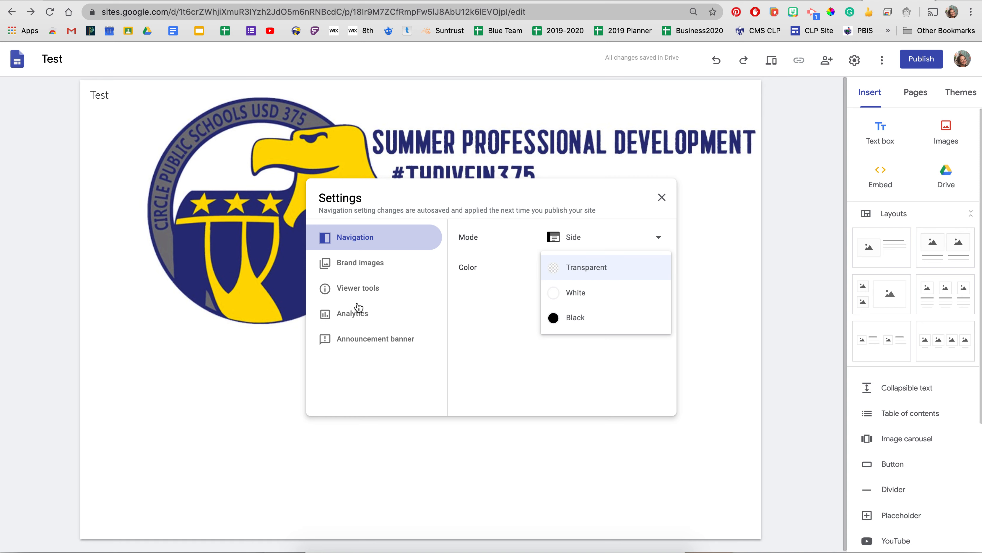
left_click(662, 198)
left_click(661, 198)
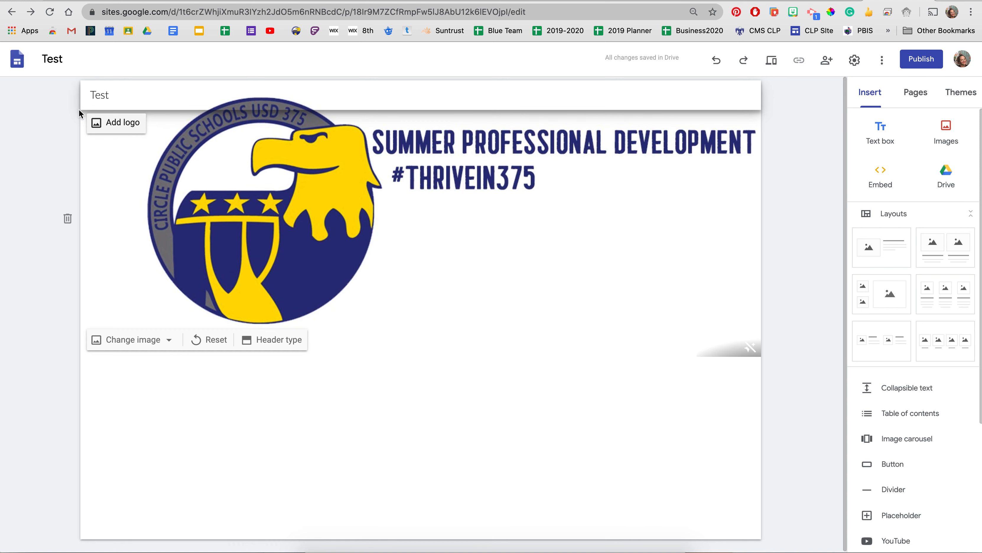
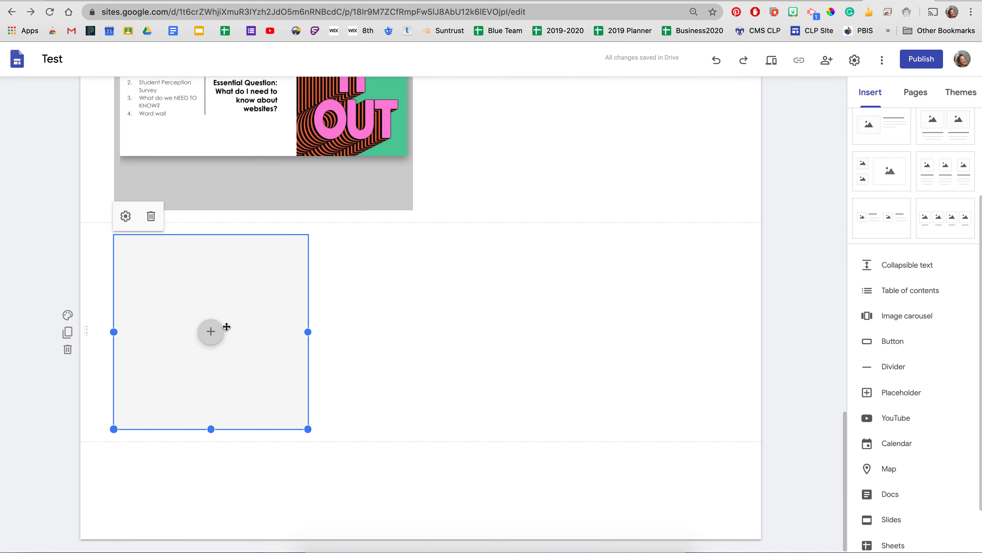
Step: Insert the recent Google Docs file "Copy of Busine..." with the yellow business cards below the placeholder
scroll(896, 433, "down", 2)
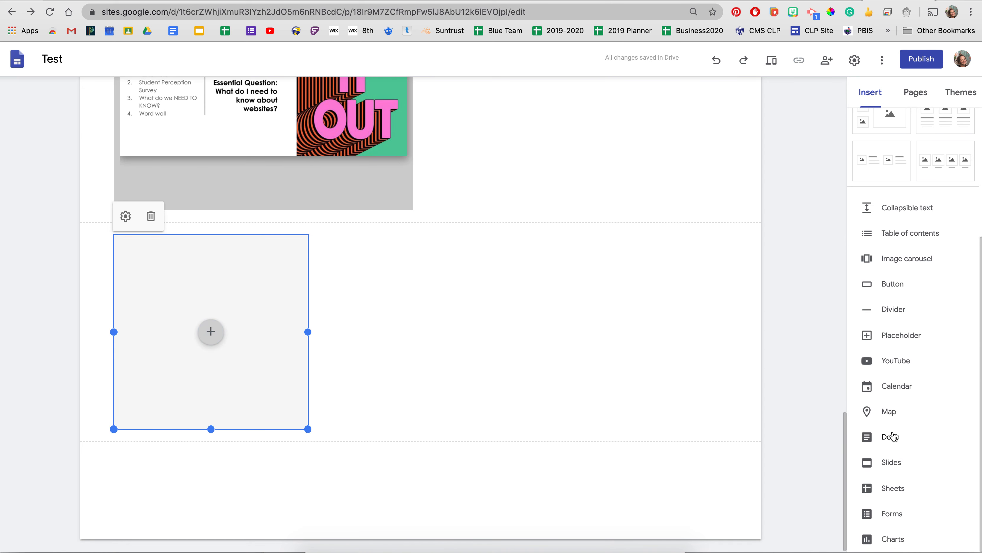
left_click(893, 435)
double_click(926, 194)
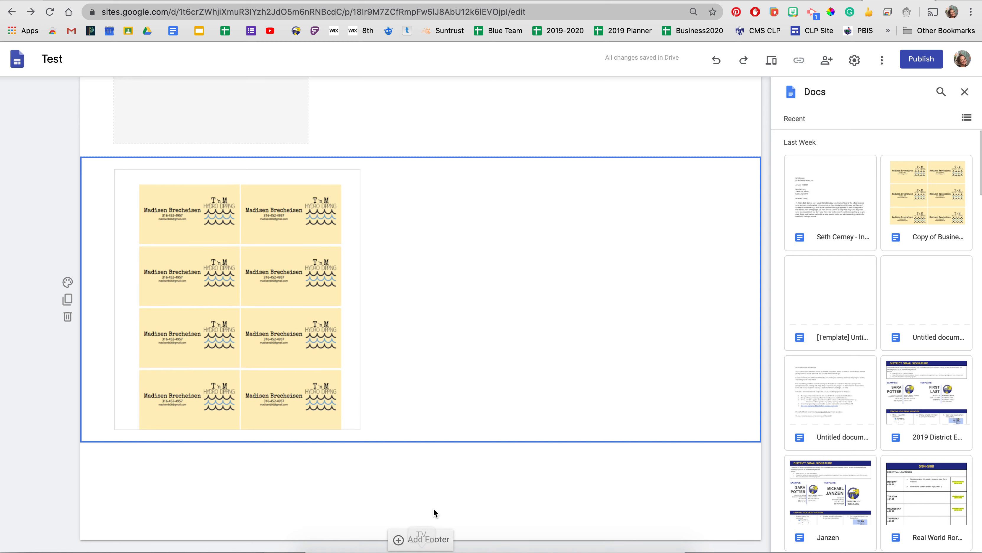
Step: Close the Docs list, view the recent spreadsheet charts available for insertion, and close that list
scroll(433, 507, "up", 10)
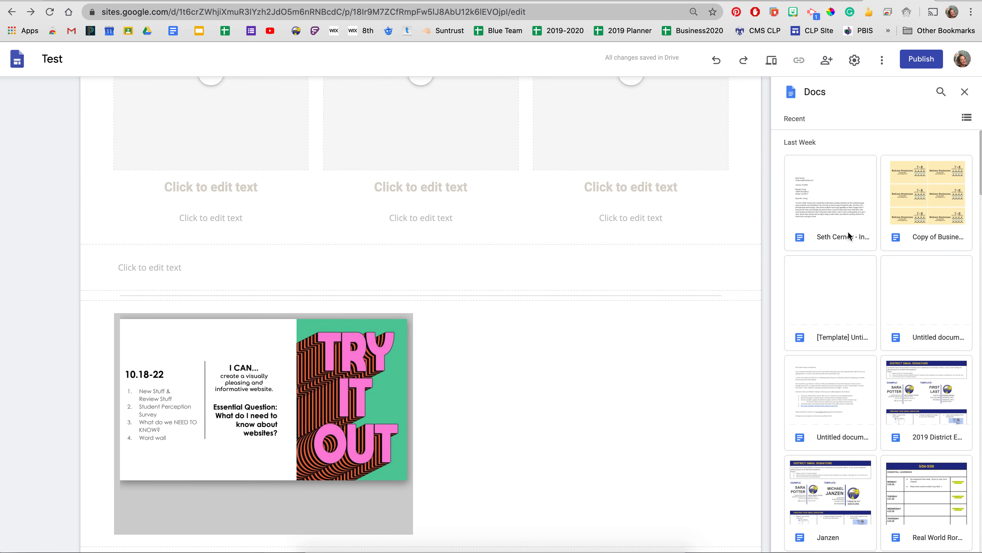
key("Escape")
left_click(891, 537)
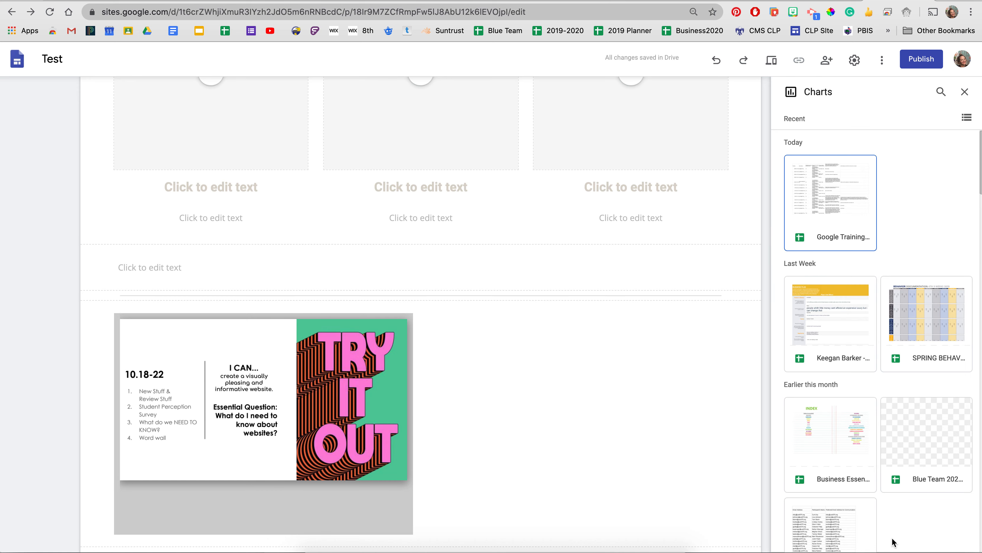
left_click(964, 92)
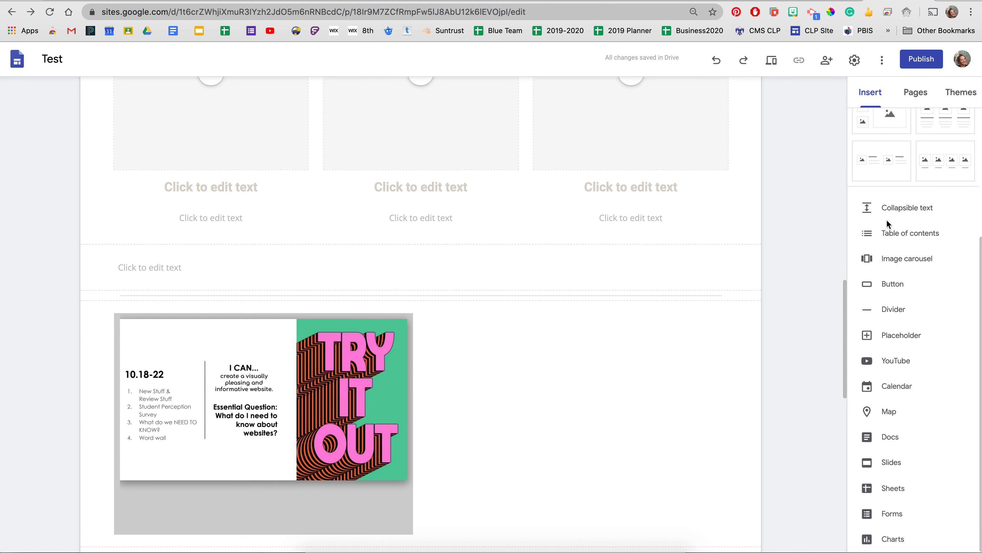
Step: Insert a table of contents below the Home page header and narrow it to a small column
scroll(595, 416, "up", 15)
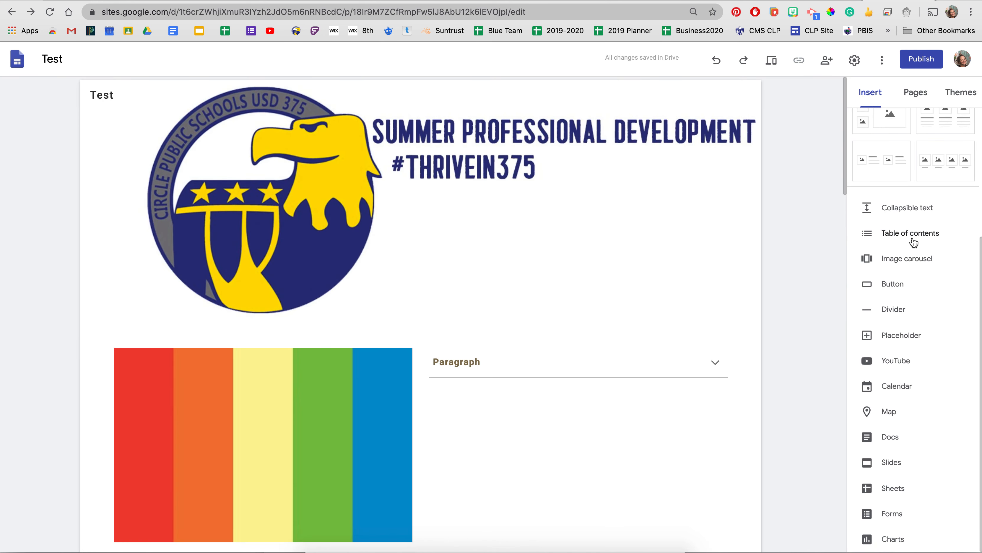
left_click(899, 237)
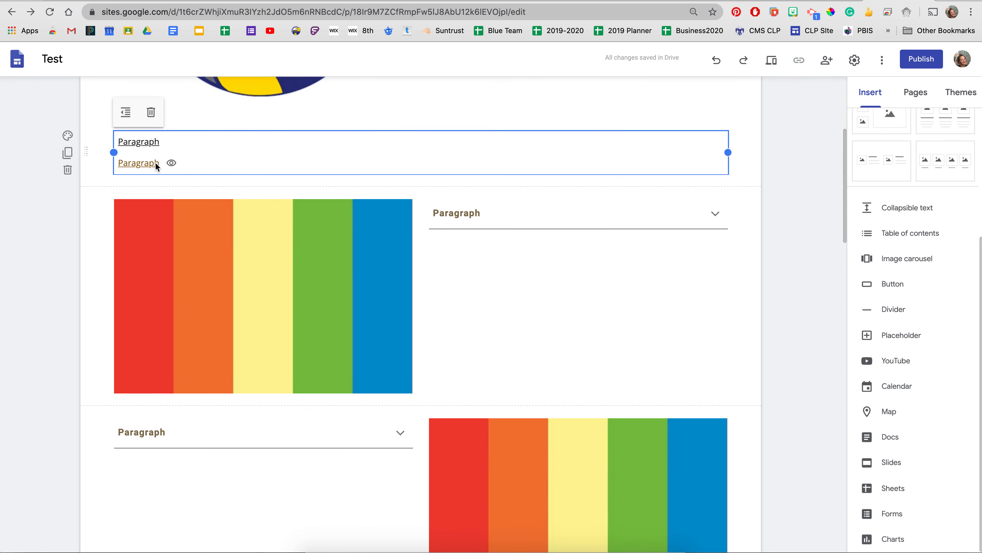
mouse_move(136, 164)
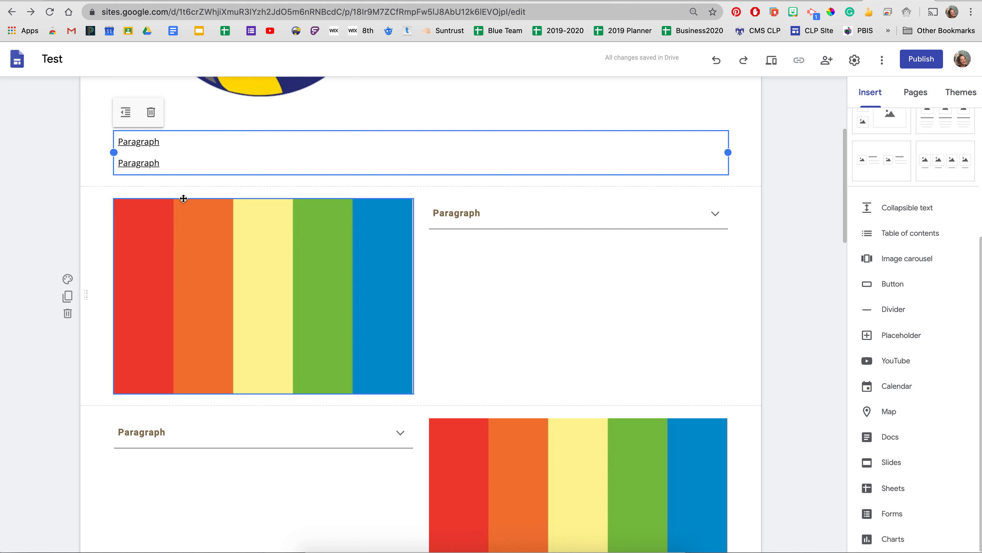
left_click_drag(727, 152, 205, 163)
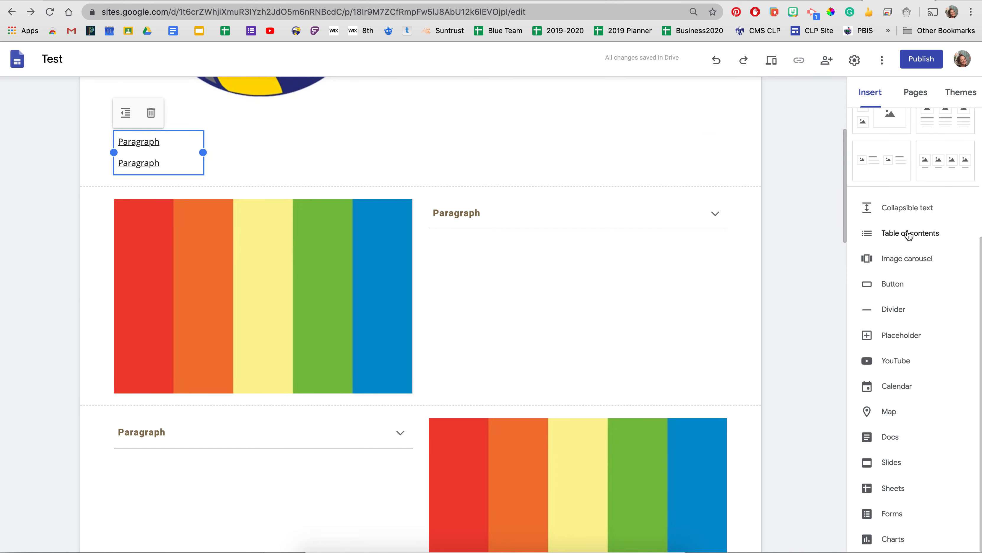
Step: Move the empty placeholder from lower on the page to just beside the table of contents
scroll(902, 163, "up", 5)
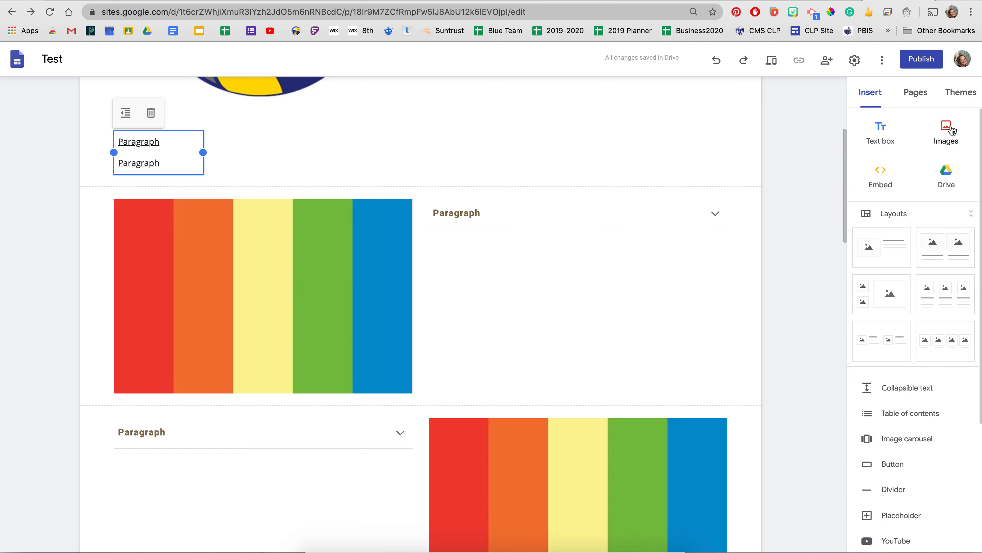
left_click(945, 134)
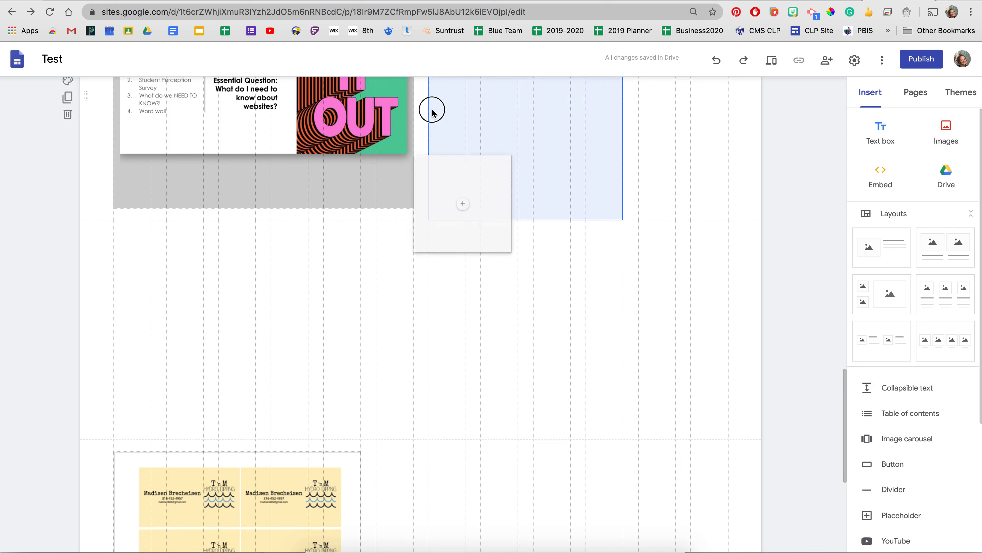
left_click_drag(431, 109, 323, 345)
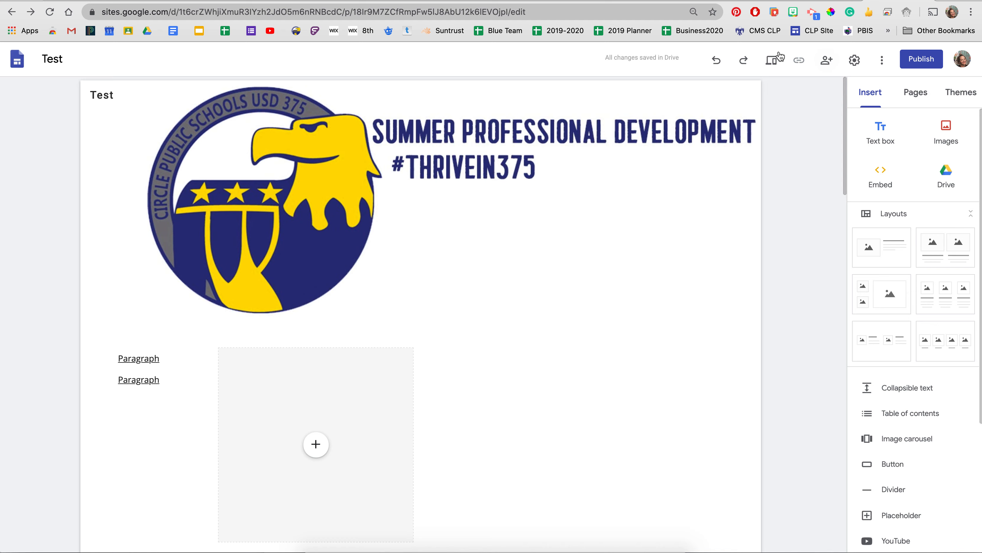
Step: Preview the page in large-screen view, test the second Paragraph link in the table of contents, scan the page, and return to the editor
left_click(771, 60)
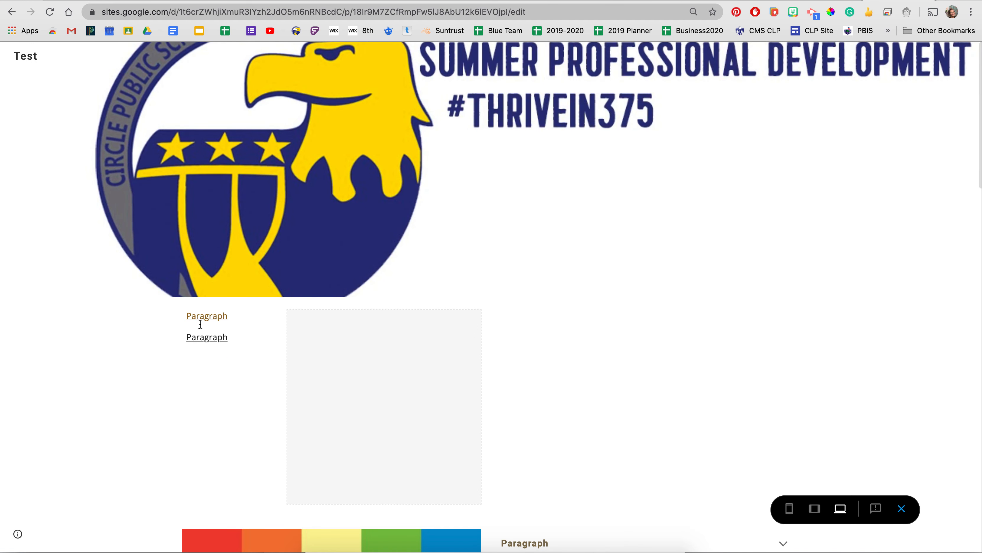
left_click(200, 341)
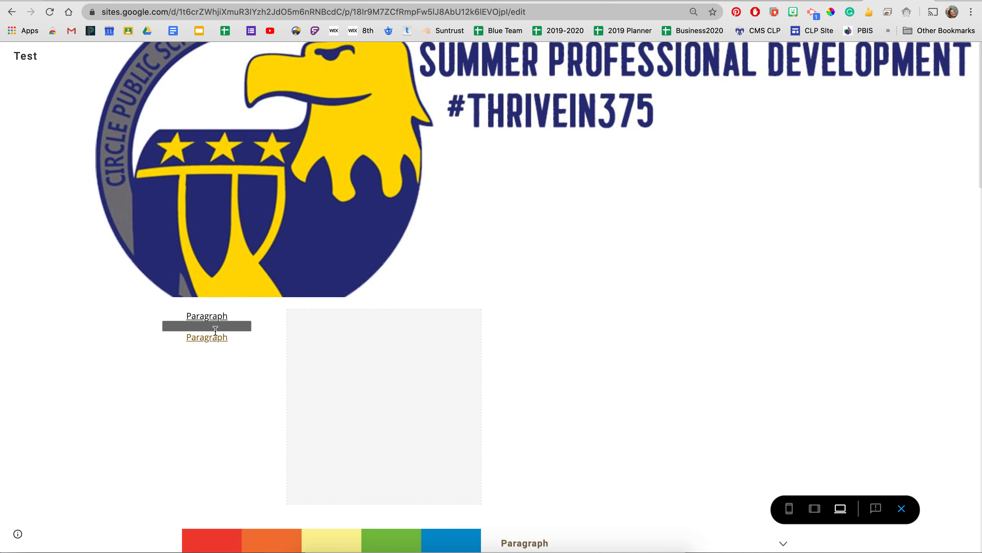
scroll(211, 339, "down", 10)
scroll(210, 337, "down", 10)
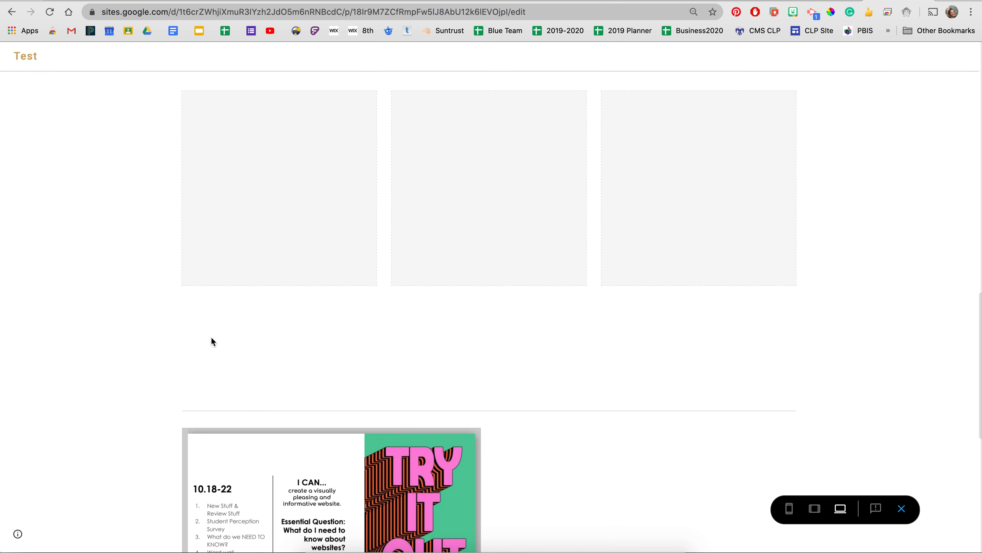
scroll(211, 338, "up", 6)
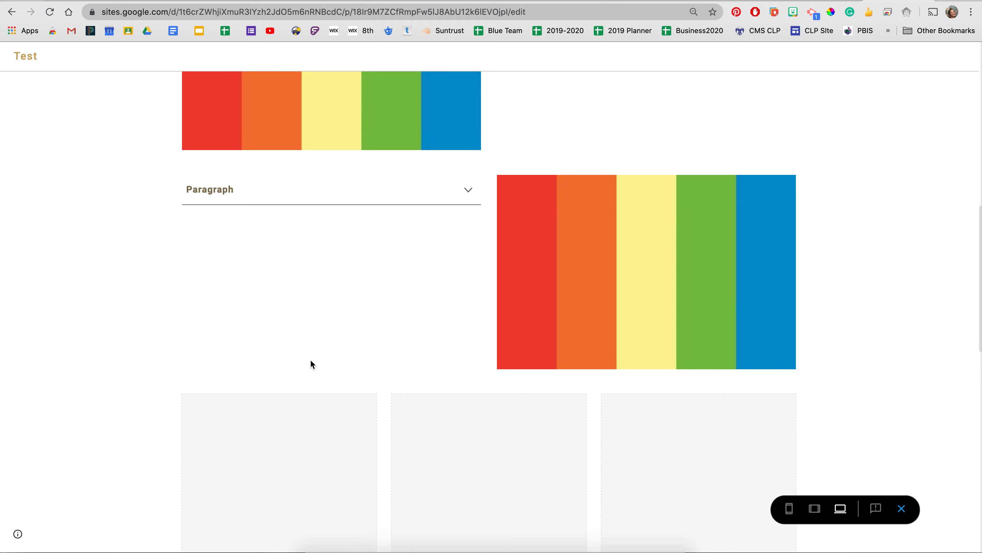
scroll(310, 358, "up", 11)
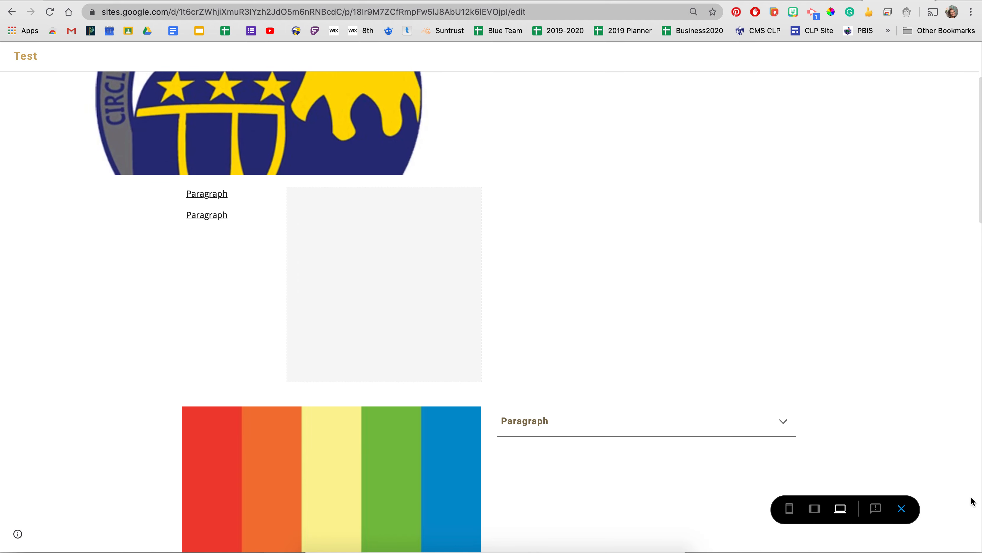
left_click(901, 508)
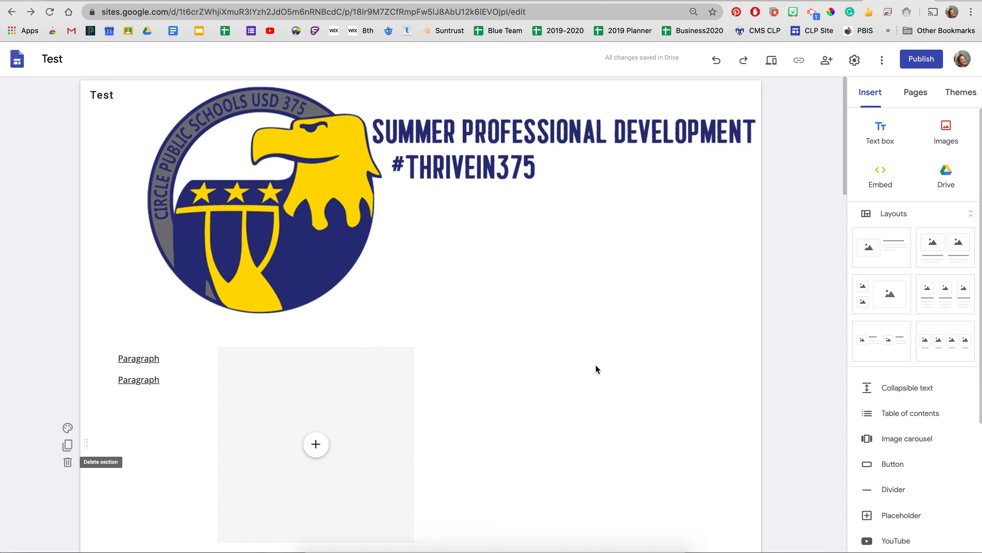
Step: Delete the section containing the table of contents and the placeholder
scroll(593, 364, "down", 3)
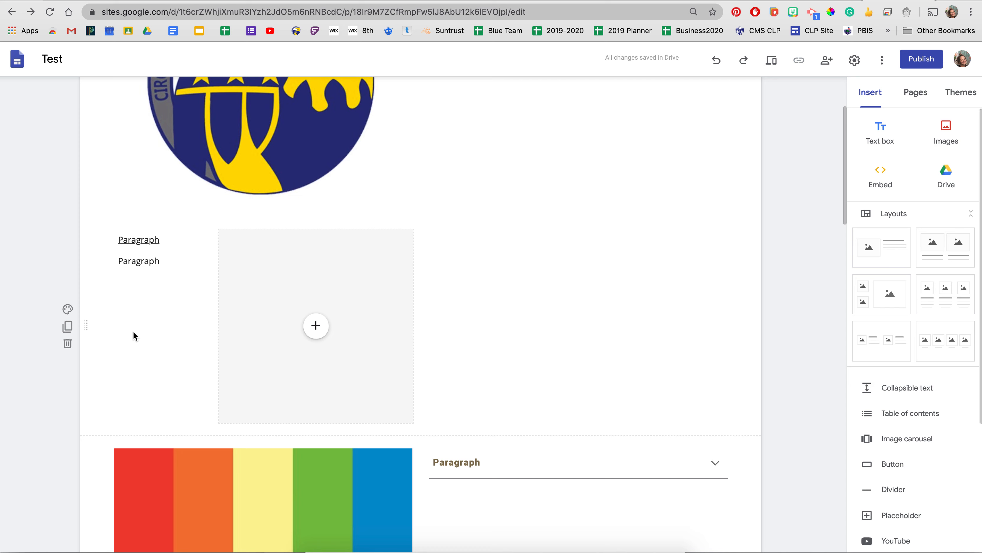
left_click(68, 346)
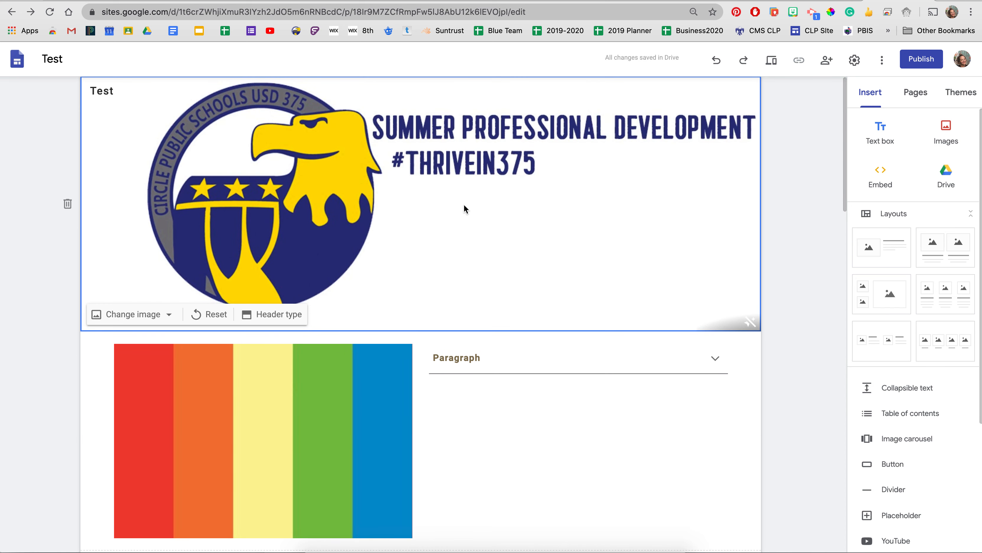
Step: Add a new page named Page 2 to the site
left_click(912, 97)
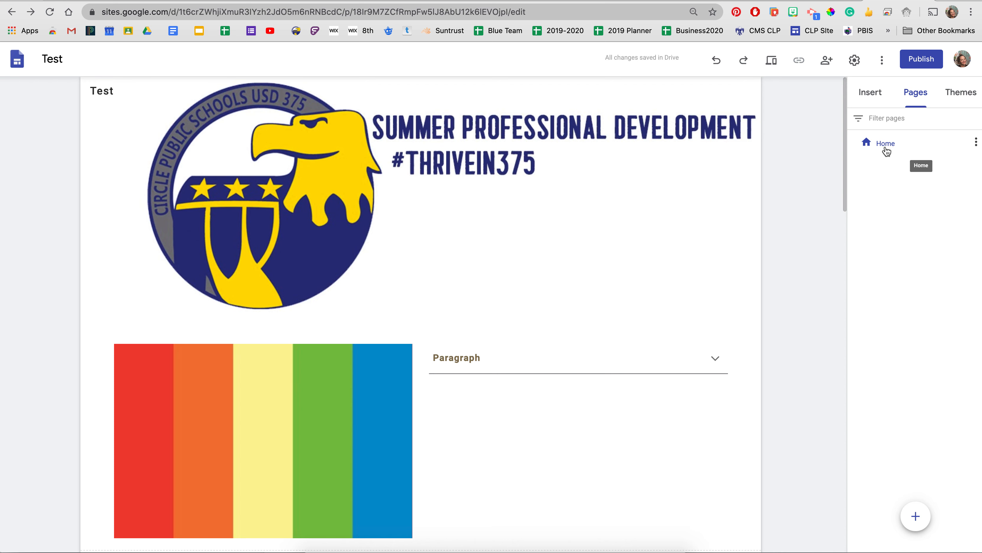
mouse_move(912, 516)
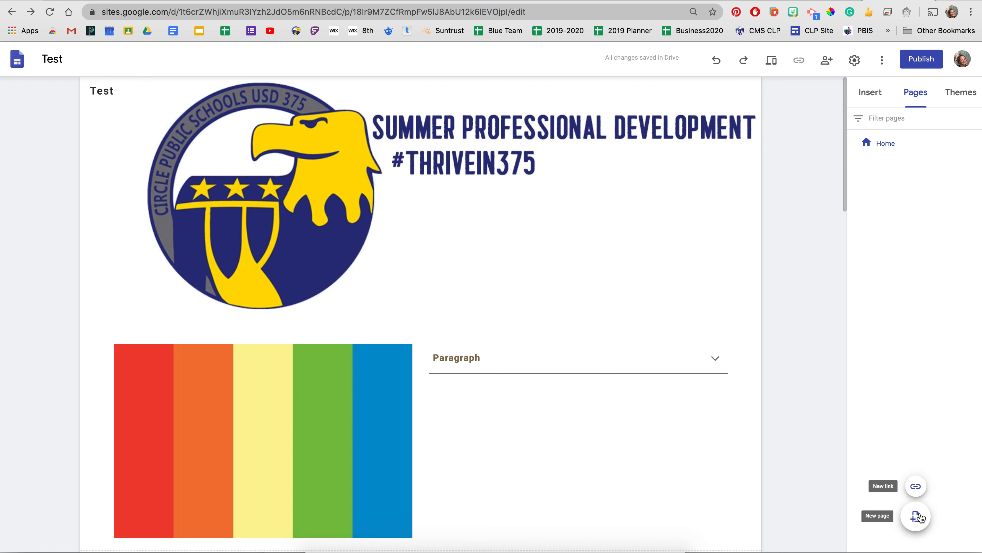
left_click(913, 516)
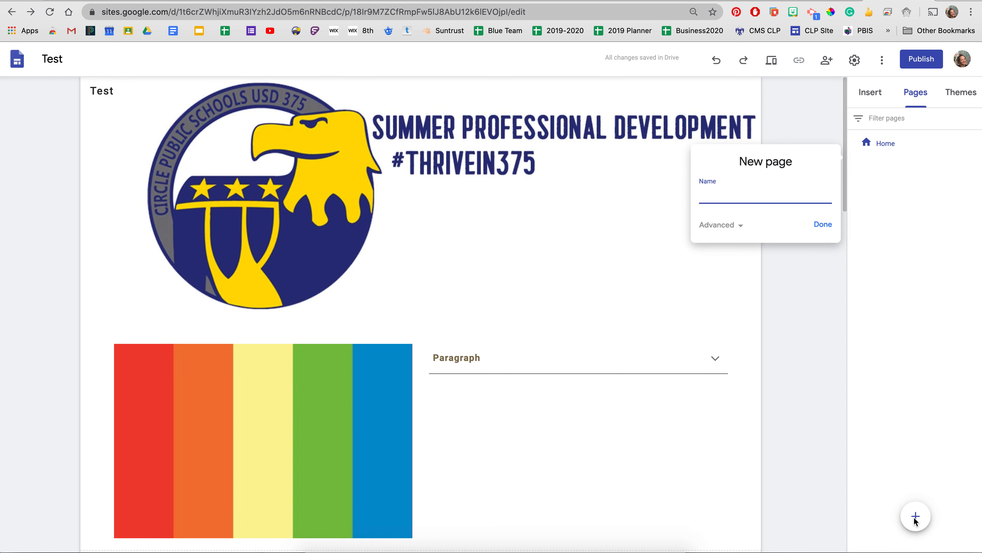
type("Page 2")
key("Return")
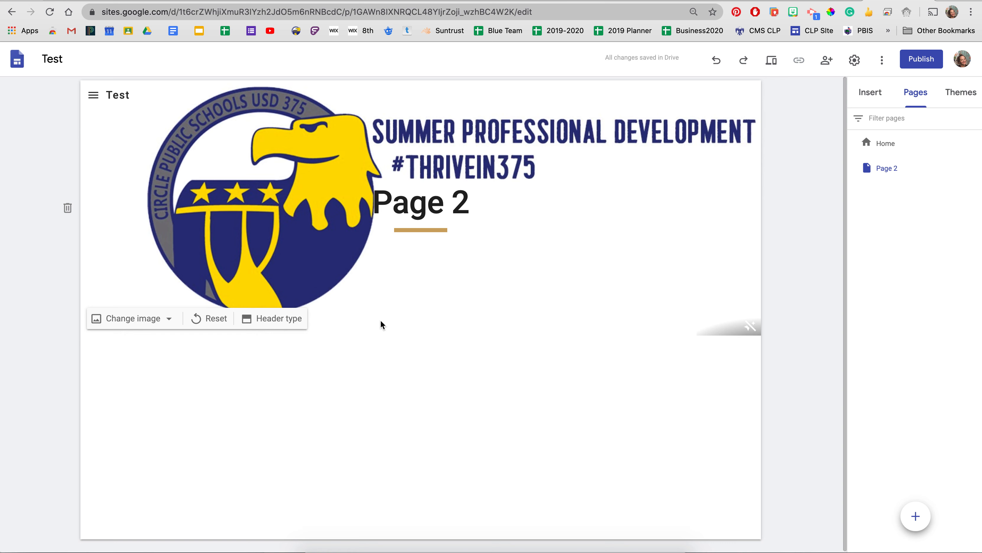
Step: Remove the page title from Page 2's header and insert the layout with two small images, each beside its own text
left_click(526, 200)
left_click(460, 158)
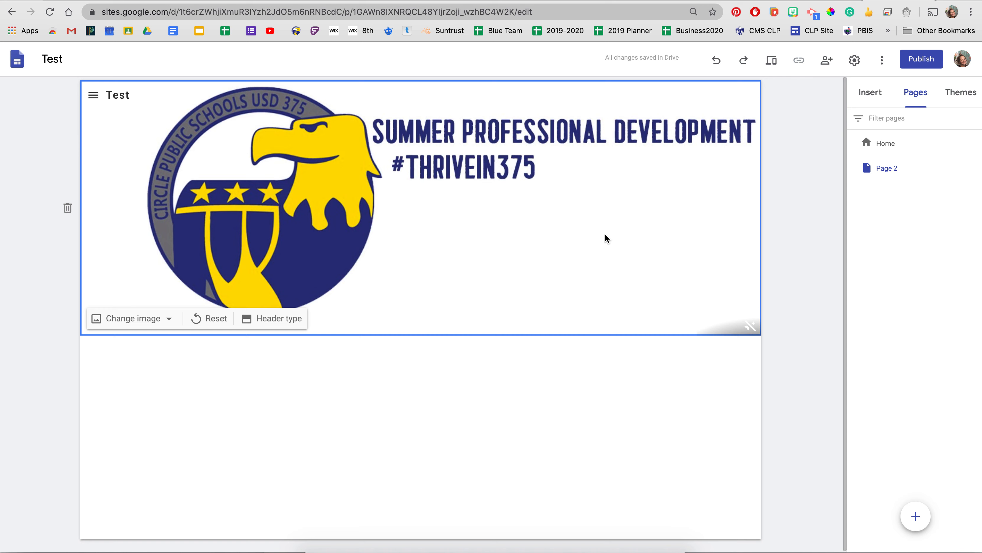
left_click(871, 92)
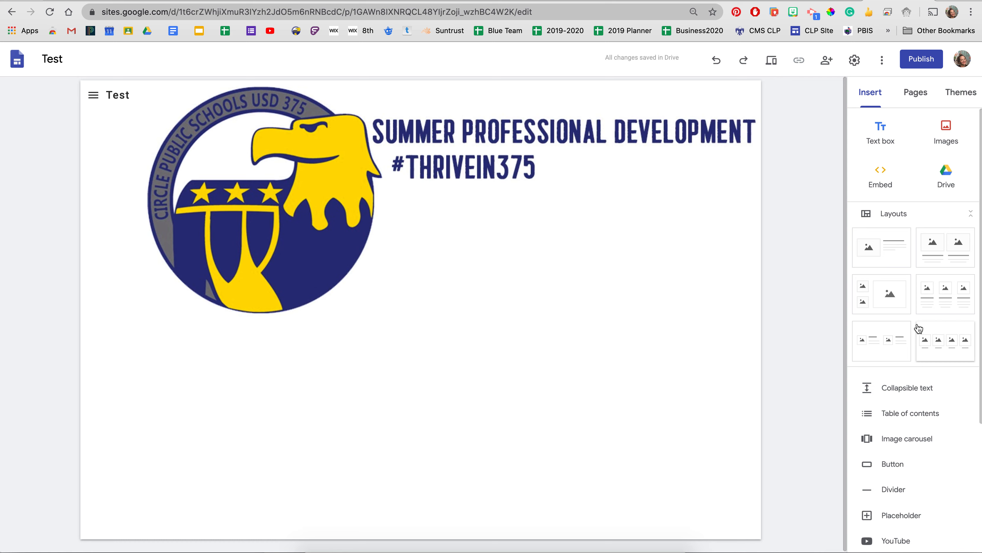
left_click(886, 344)
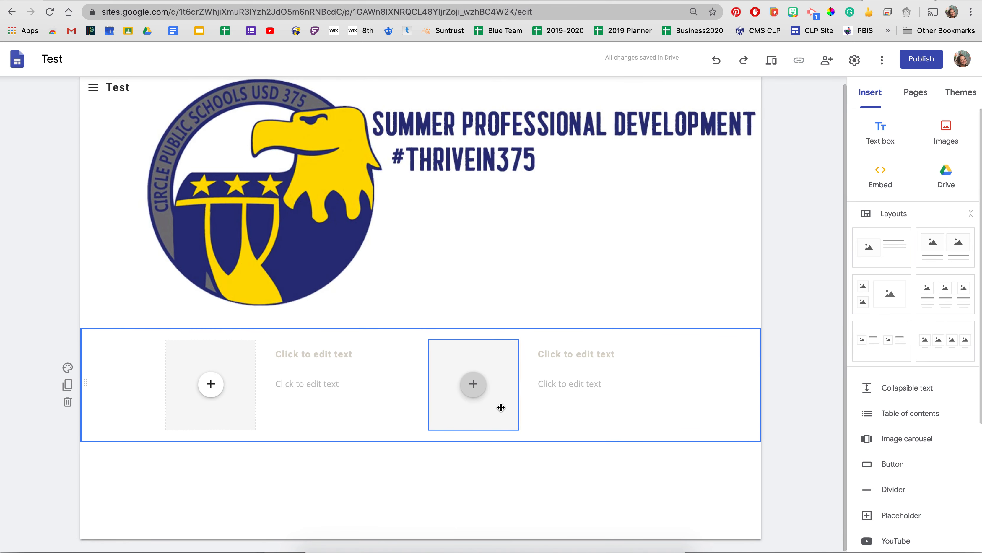
Step: Add another new page named lsdjflkdj and go back to the Home page
left_click(916, 96)
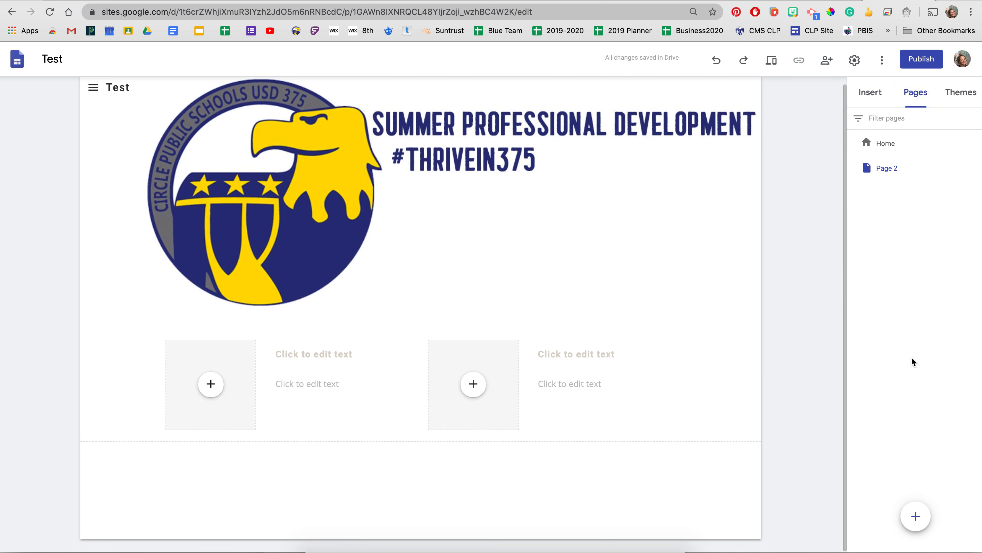
left_click(925, 511)
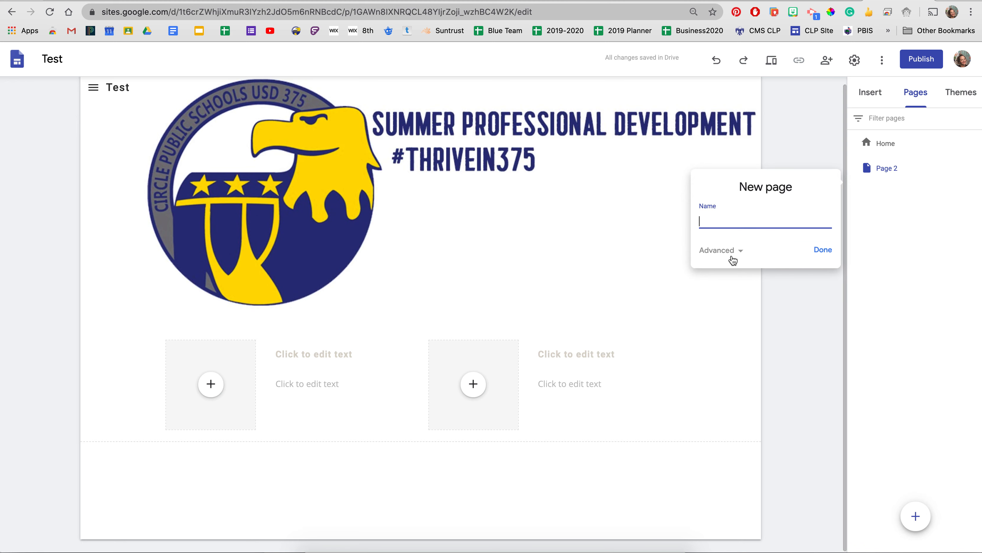
type("lsdjflkdj")
left_click(821, 251)
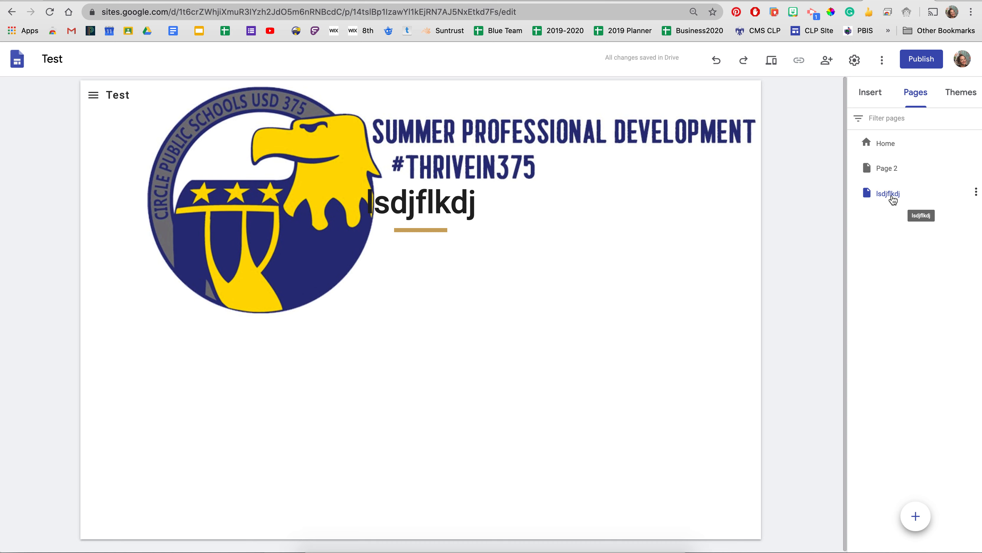
left_click(895, 144)
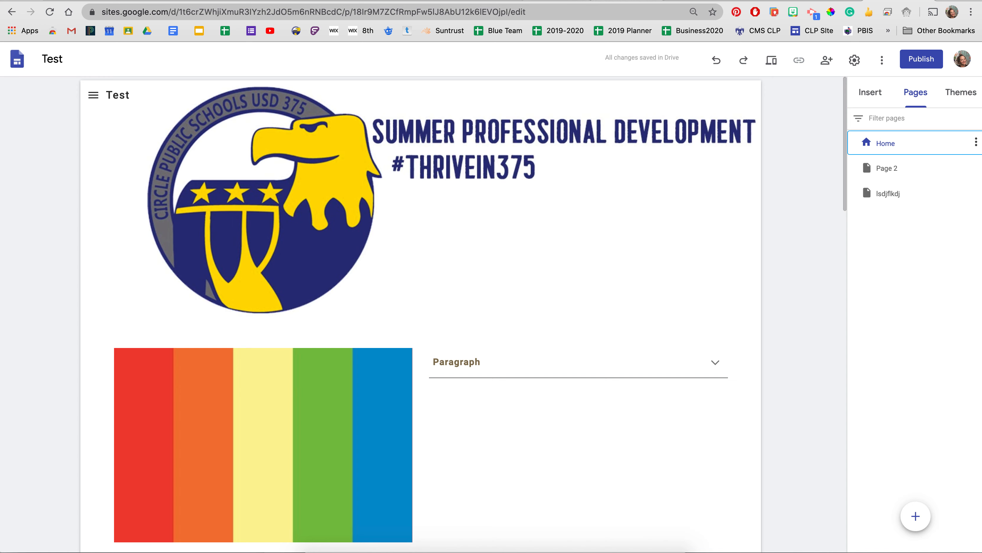
Step: Open the bookmarked CLP Site in a new tab, expand Home's subpages, and open CMS SPIRIT WEEK from the site's Home navigation
key("super+t")
left_click(757, 31)
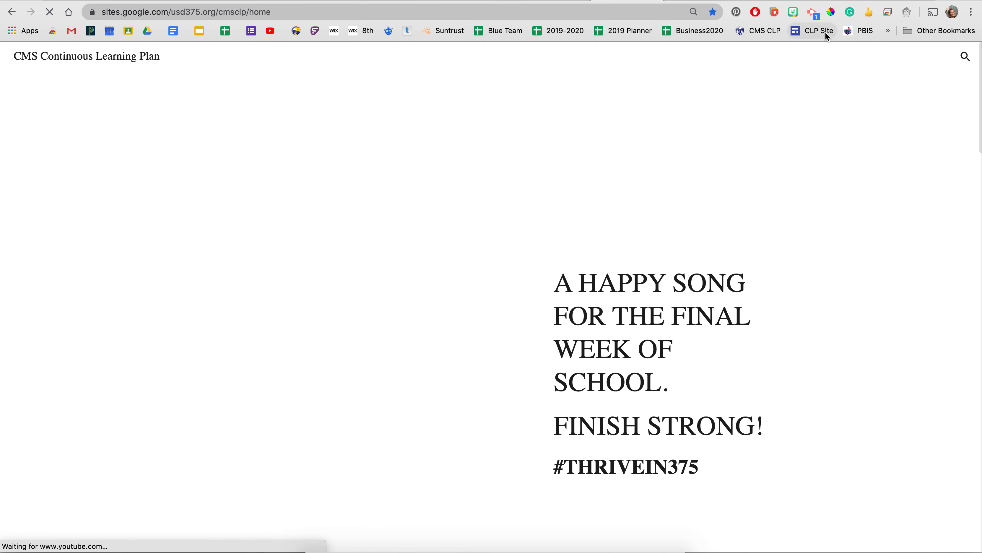
left_click(825, 32)
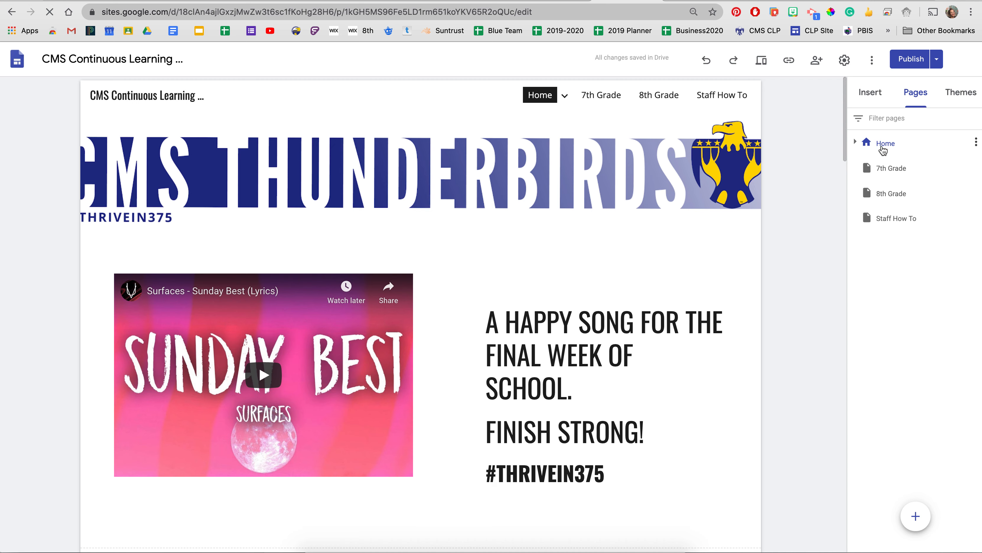
left_click(856, 143)
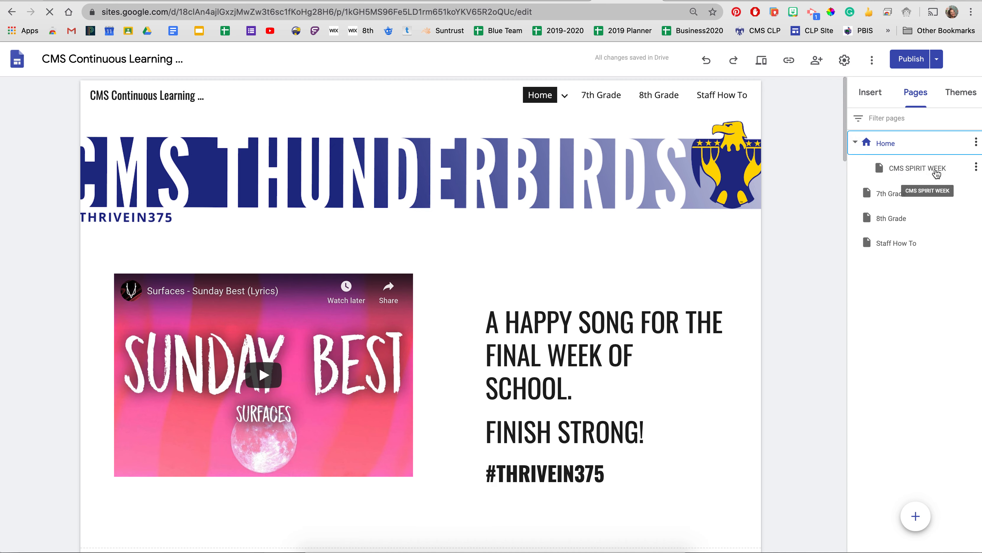
mouse_move(565, 97)
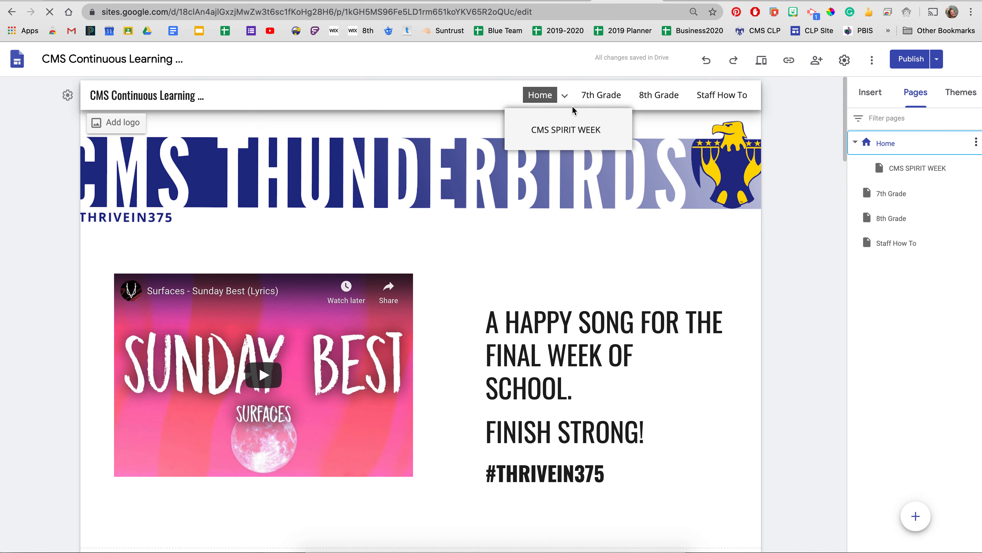
left_click(564, 131)
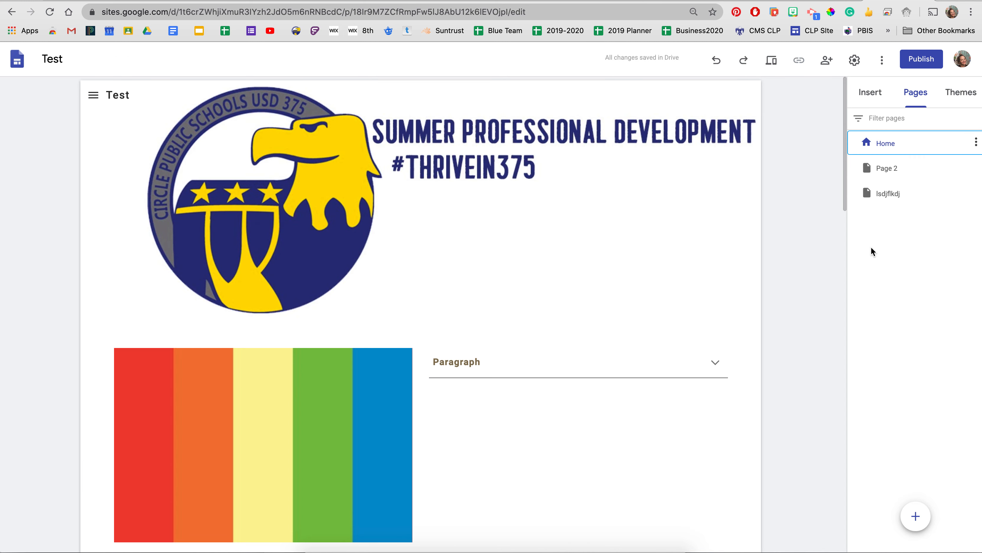
Step: Open the lsdjflkdj page and nest it under Home as a subpage
left_click(893, 199)
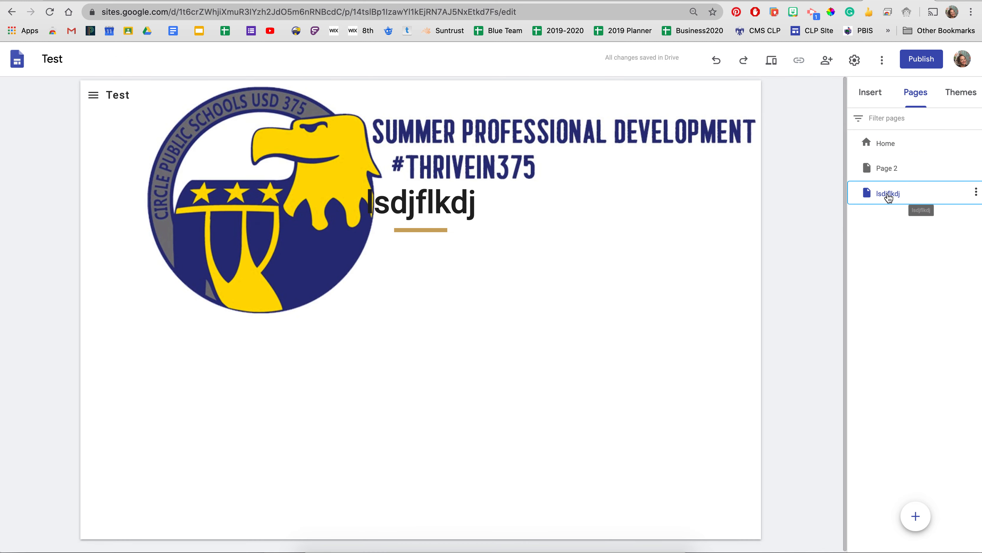
left_click_drag(888, 198, 884, 147)
left_click(879, 166)
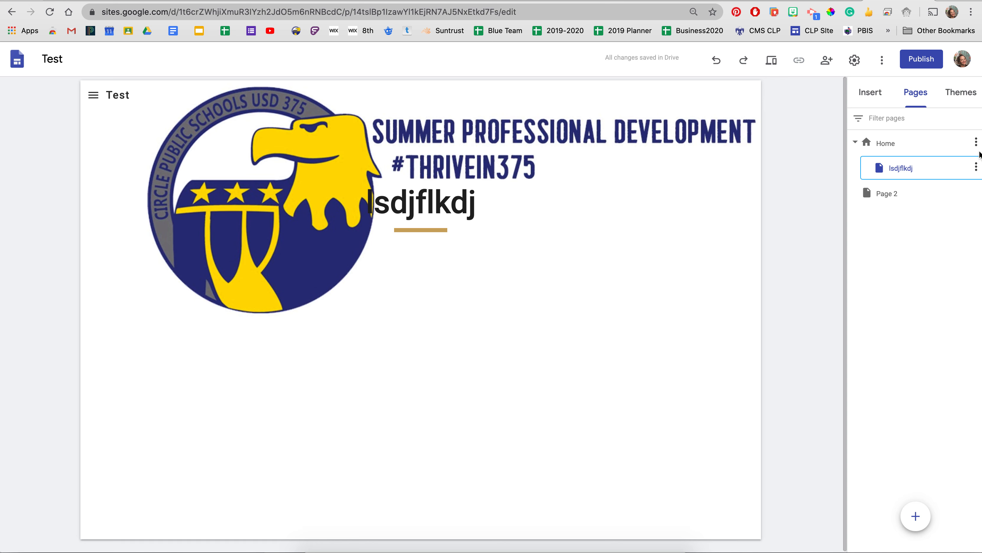
Step: Add a new subpage named sdmflsdjfjlk under the Home page
left_click(975, 142)
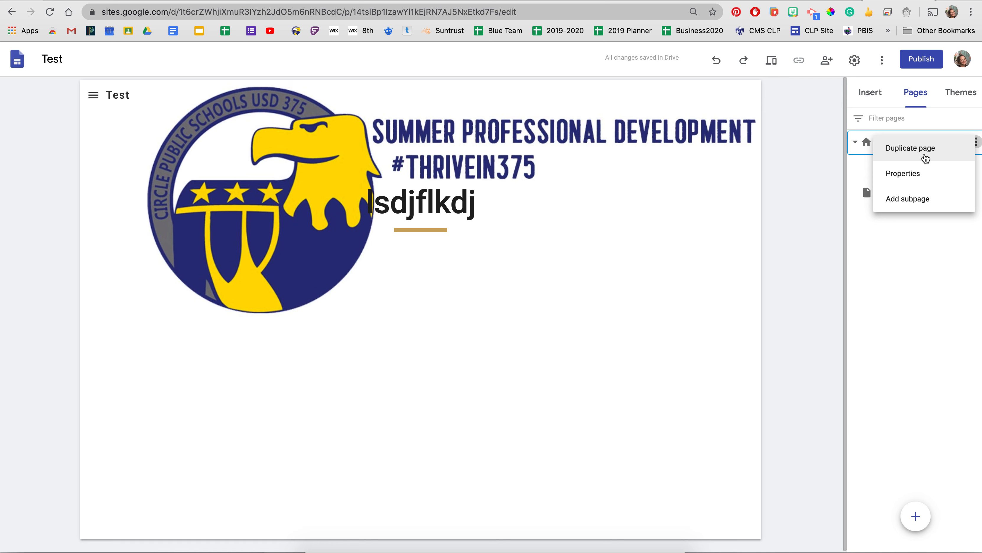
left_click(939, 240)
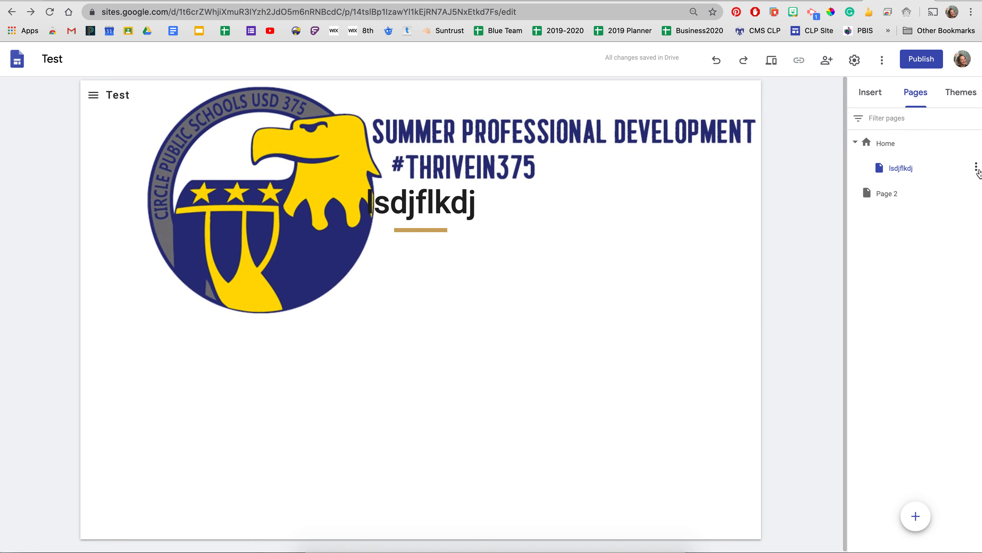
left_click(952, 150)
left_click(975, 142)
left_click(922, 199)
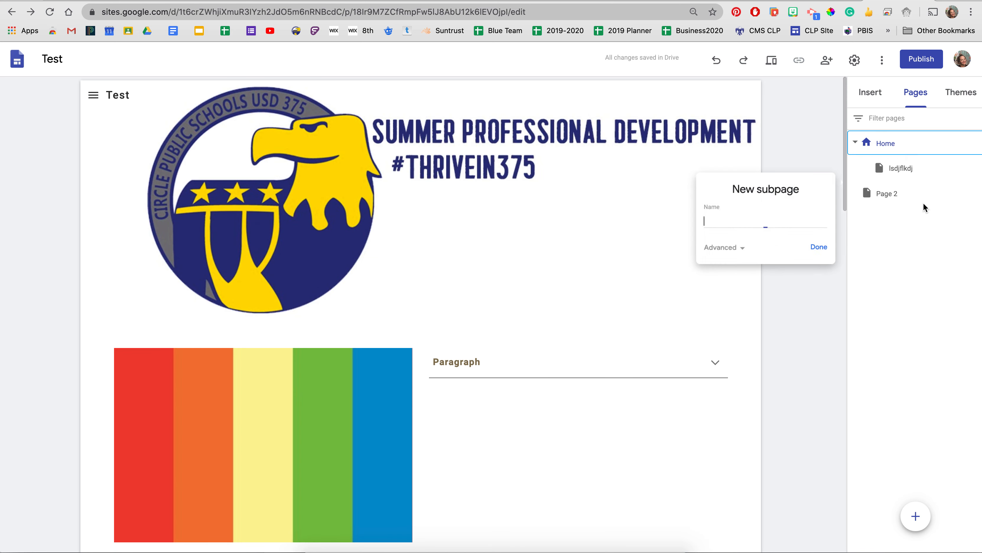
type("sdmflsdjfjlk")
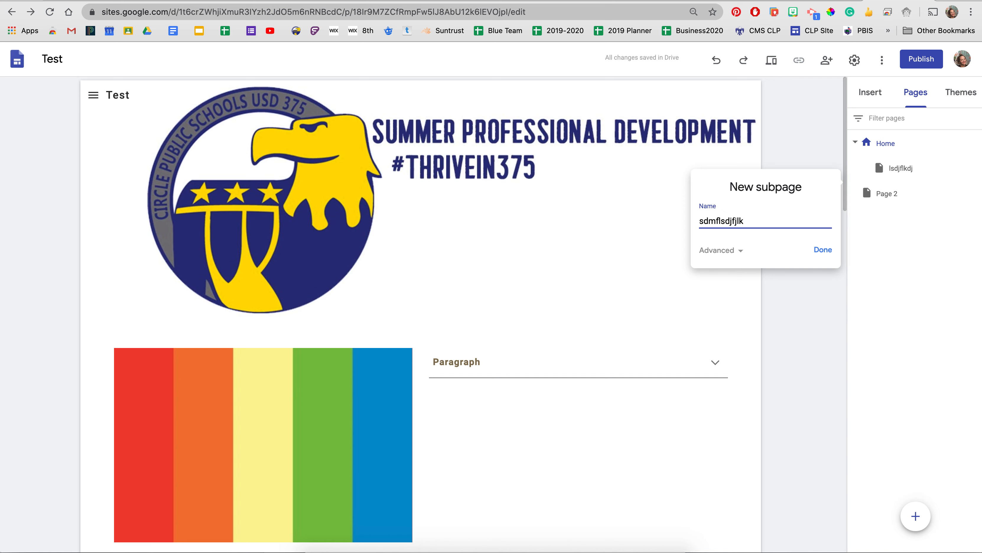
left_click(822, 249)
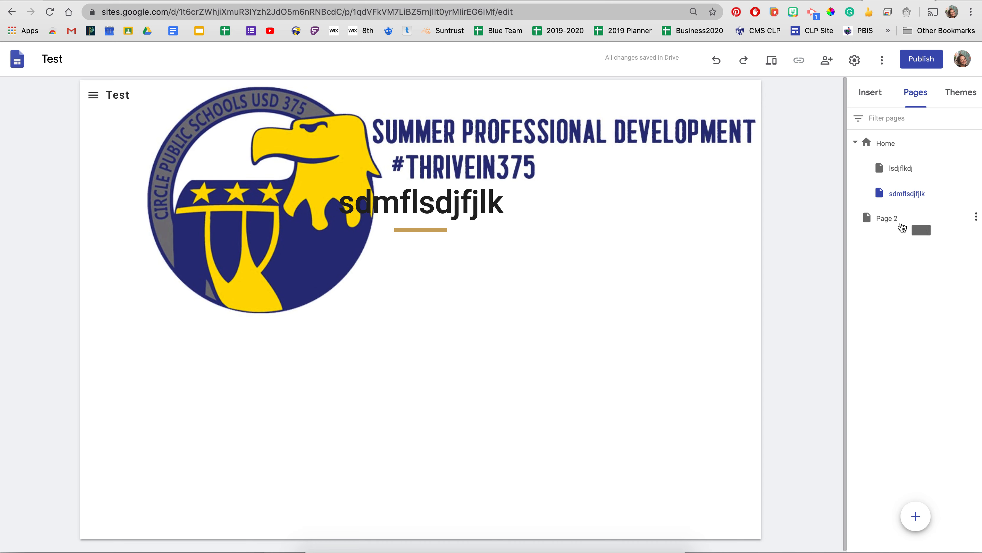
Step: Go back to the Home page and review Page 2's page options and the site's sharing dialog
left_click(865, 143)
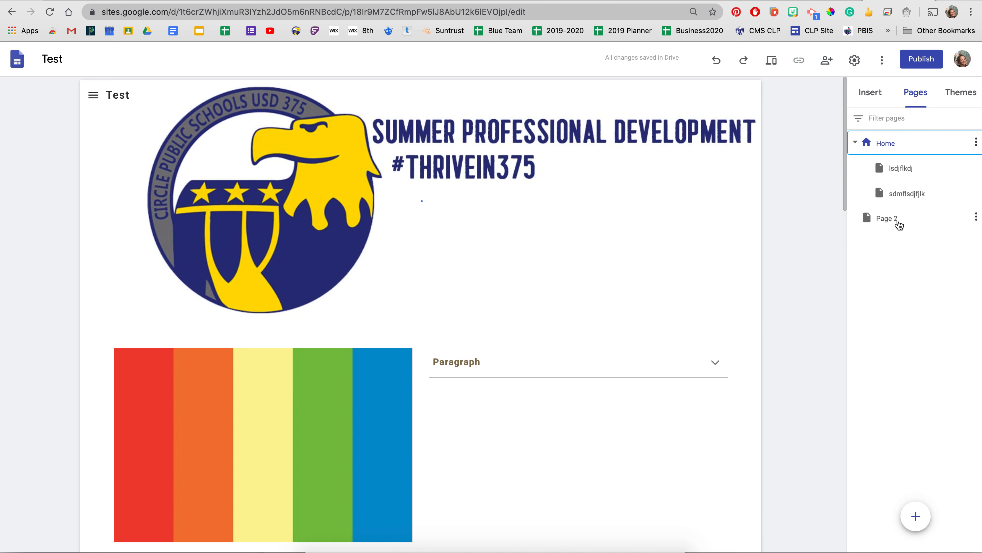
left_click(975, 218)
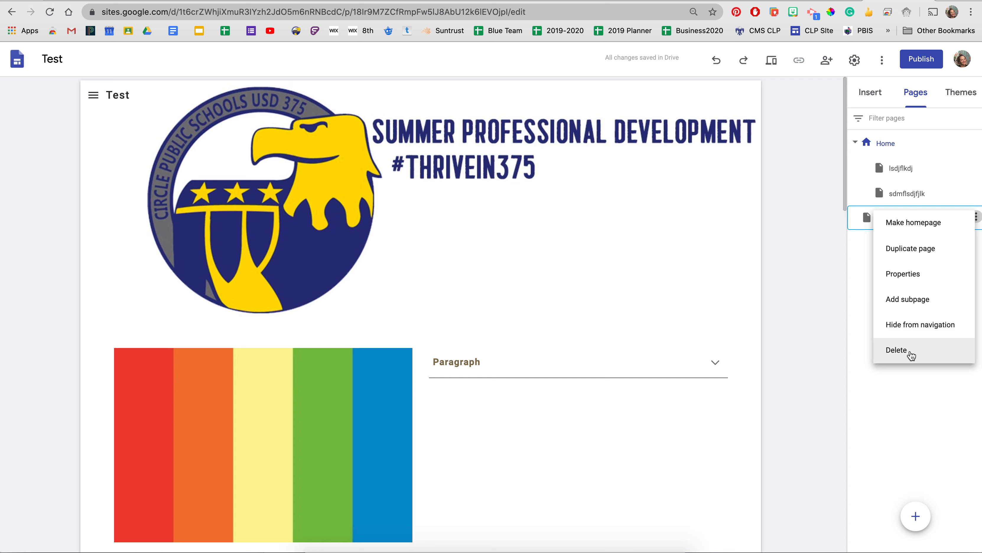
left_click(826, 60)
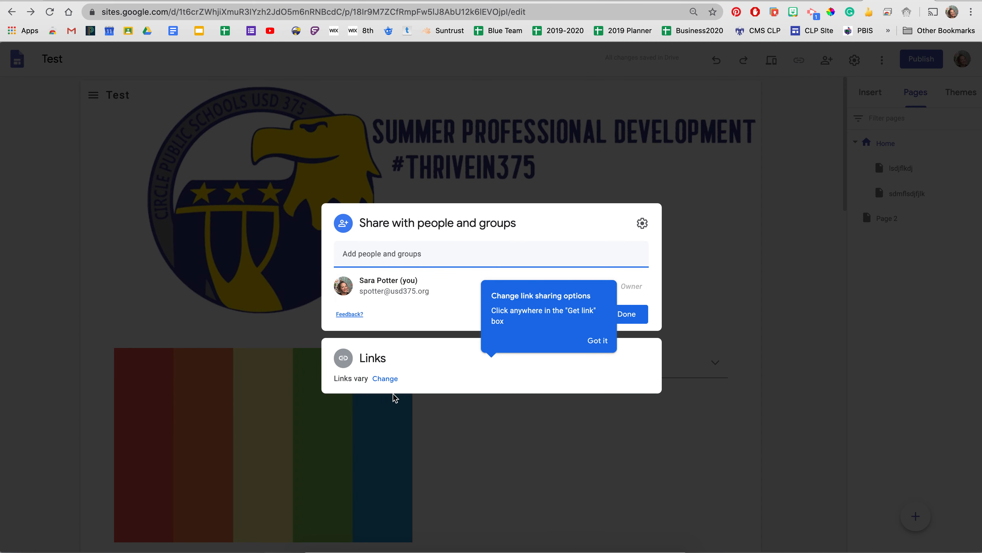
left_click(644, 314)
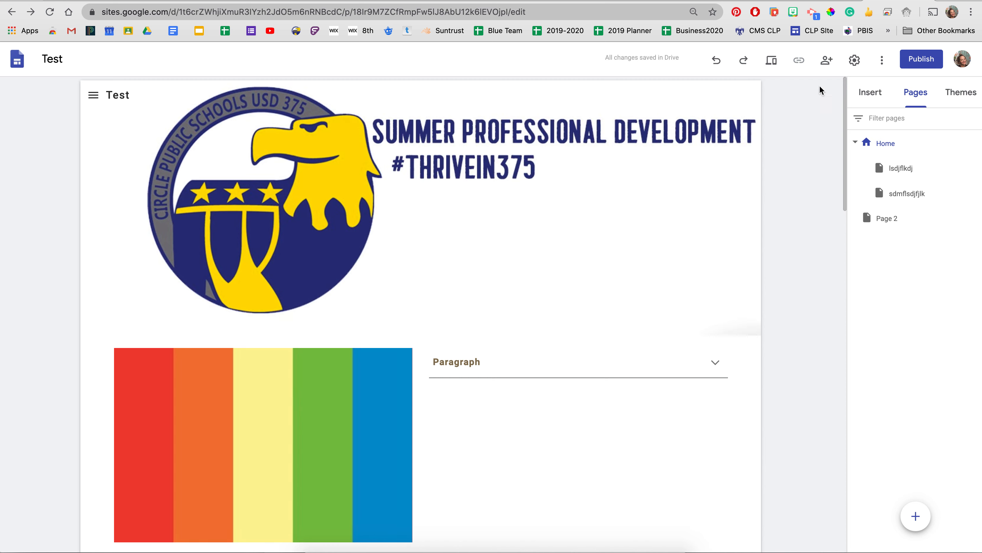
Step: Review the Brand images and Navigation sections of the site settings, leaving them unedited
left_click(856, 64)
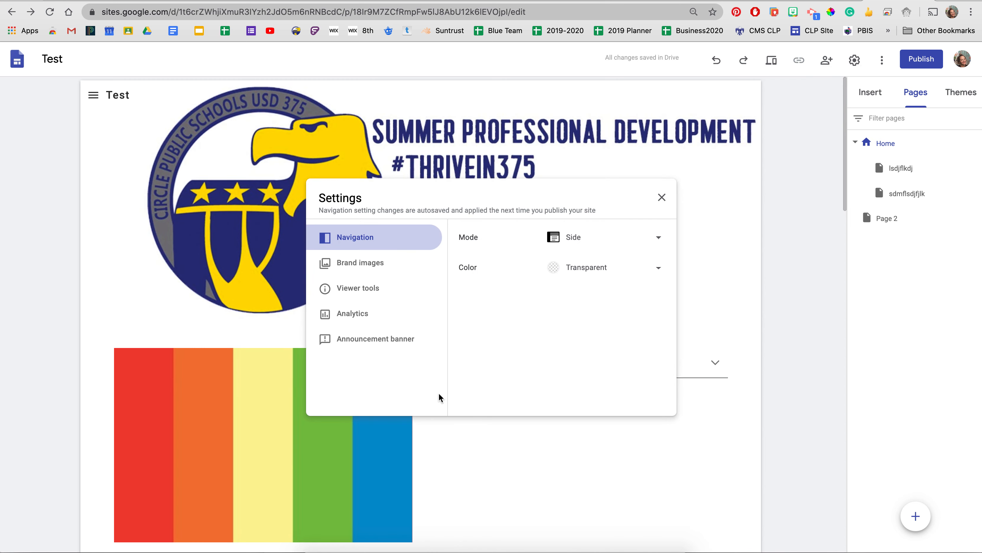
left_click(393, 272)
left_click(360, 238)
left_click(661, 198)
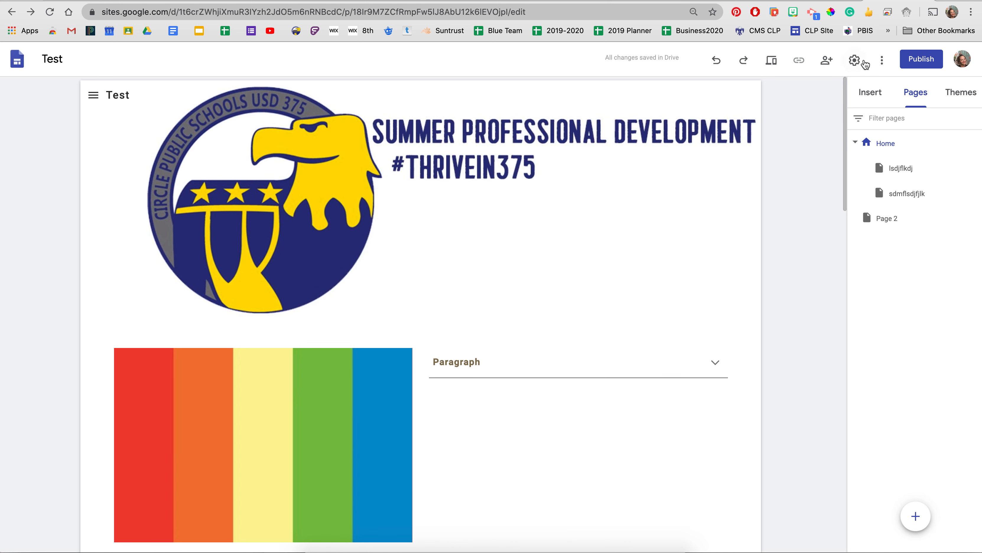
Step: Restore the site to the June 22, 12:09 PM version from its version history
left_click(882, 60)
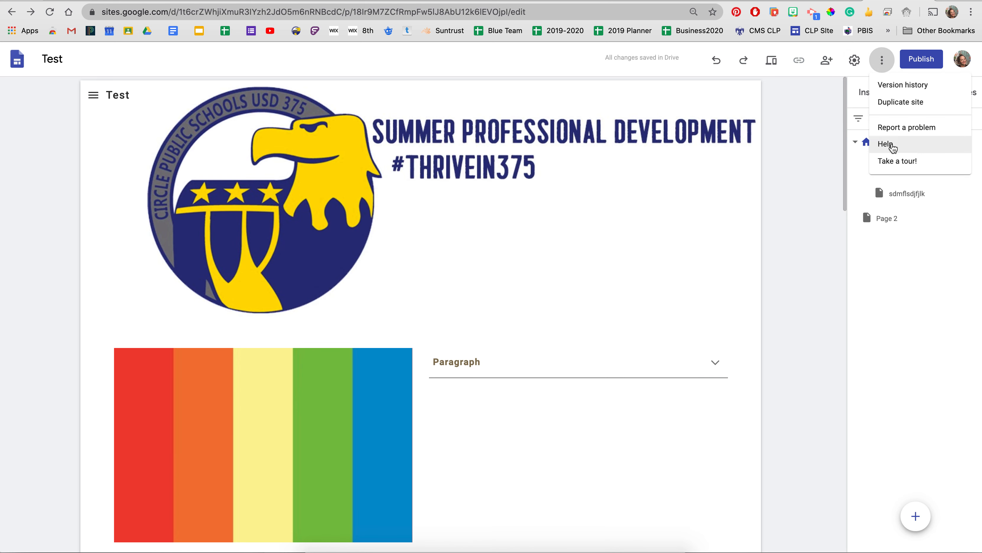
left_click(902, 84)
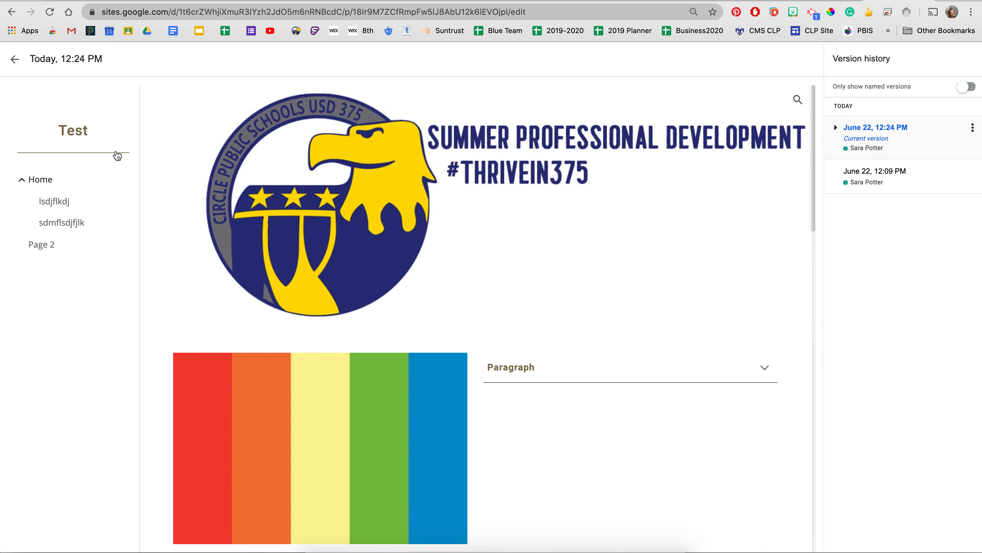
left_click(887, 172)
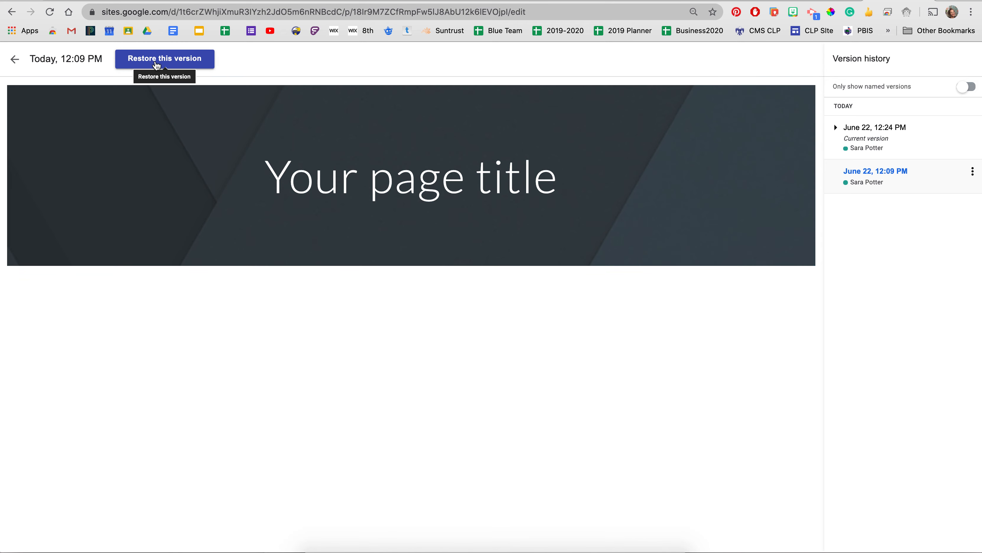
left_click(157, 62)
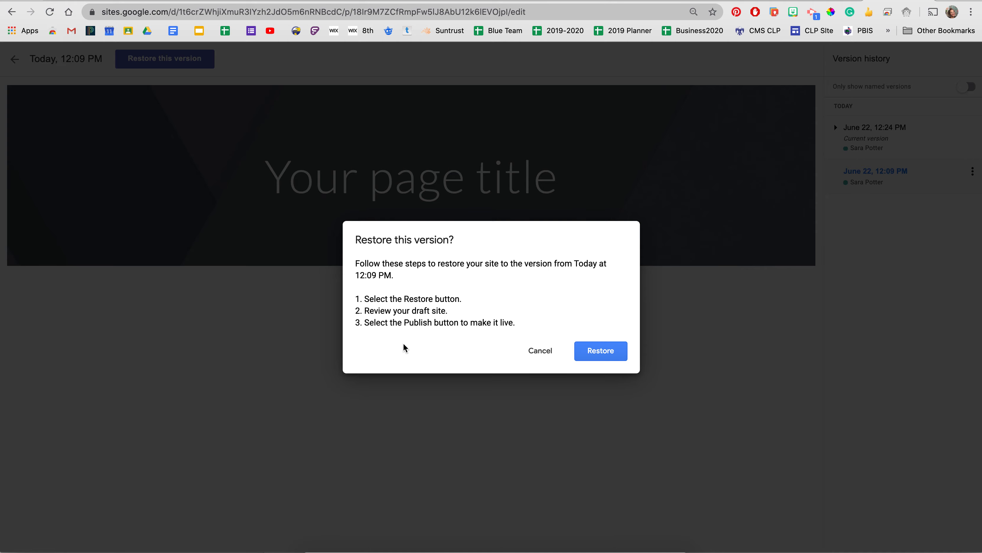
left_click(622, 354)
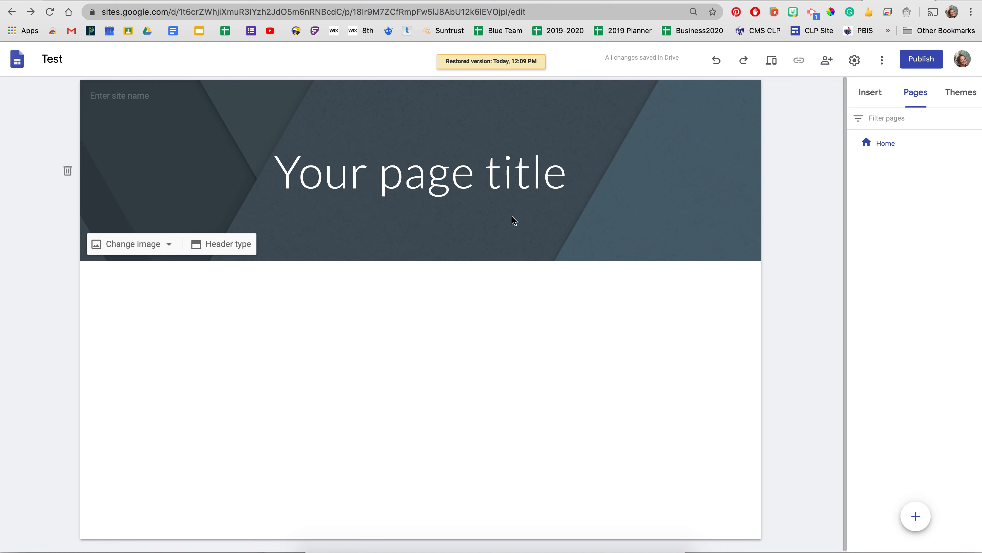
left_click(920, 60)
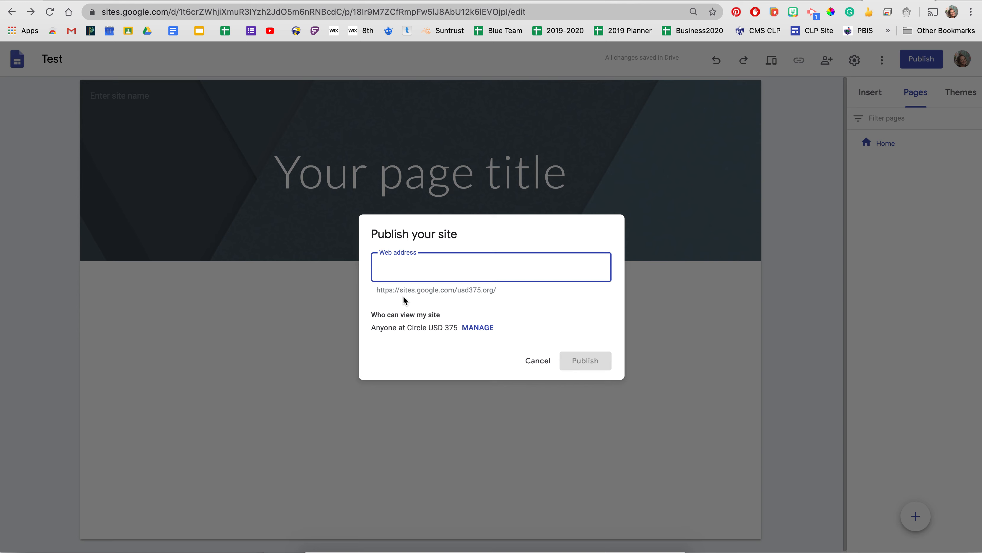
left_click(379, 294)
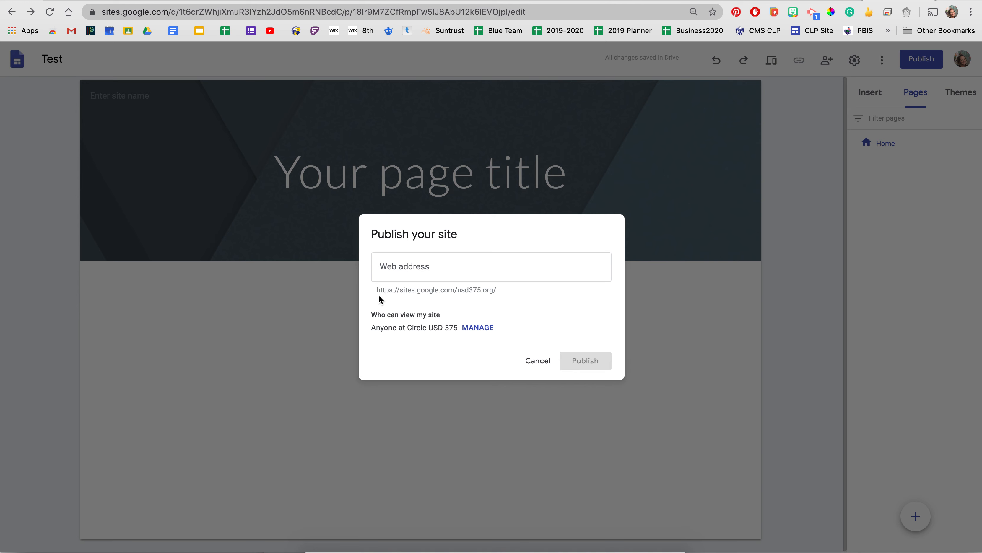
left_click_drag(380, 290, 497, 291)
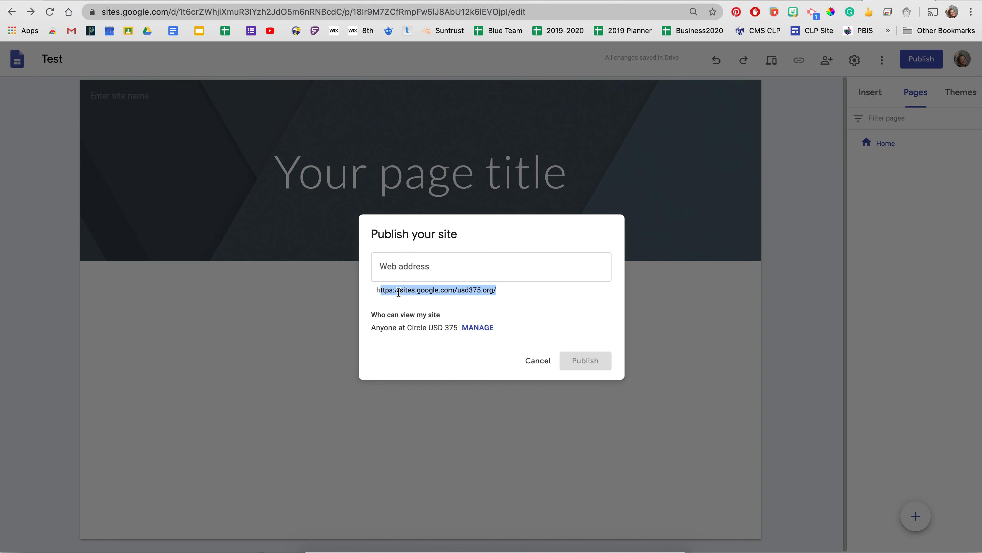
left_click(378, 291)
left_click_drag(377, 292, 410, 293)
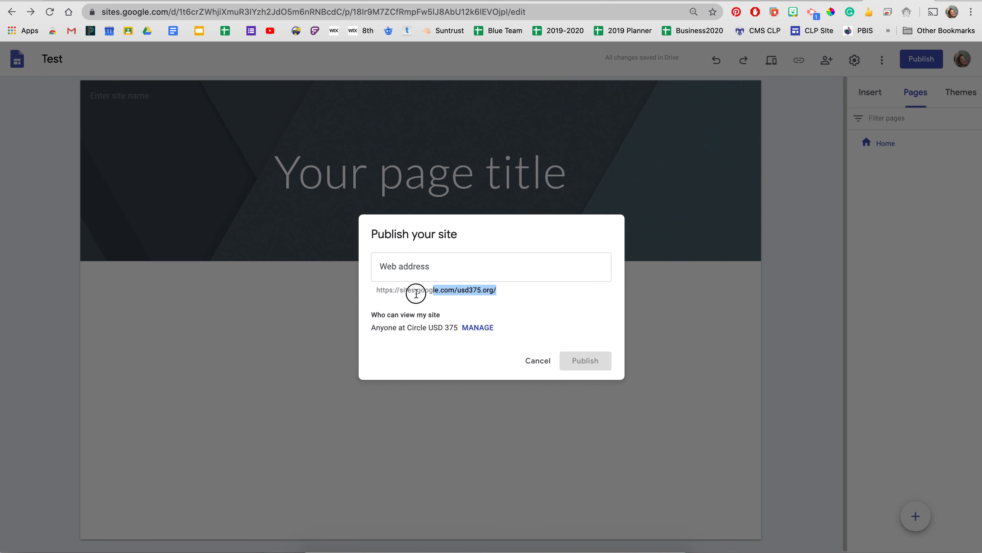
left_click(372, 295)
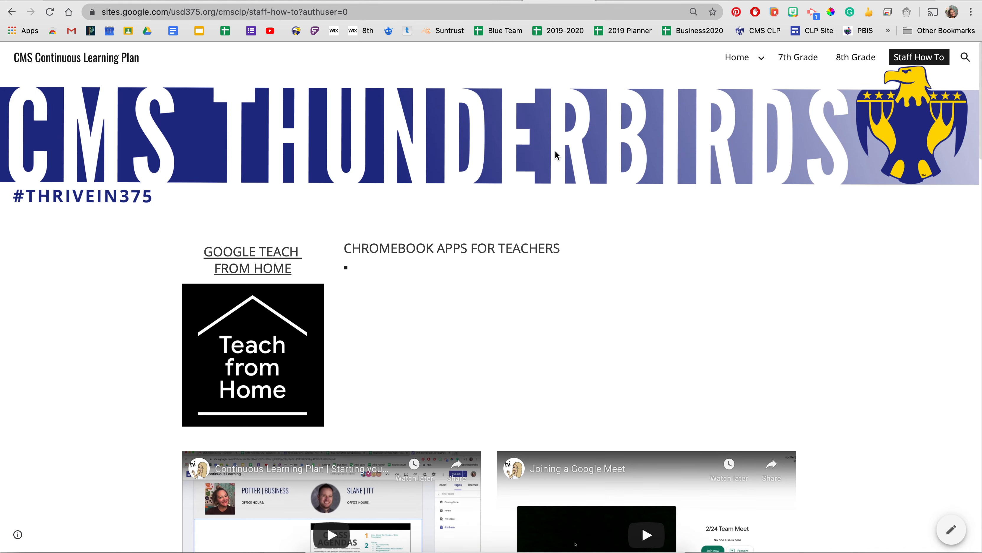
Step: Switch to the CMS Continuous Learning Plan site, open its Home page, and highlight the cmsclp and home parts of its URL
left_click(735, 57)
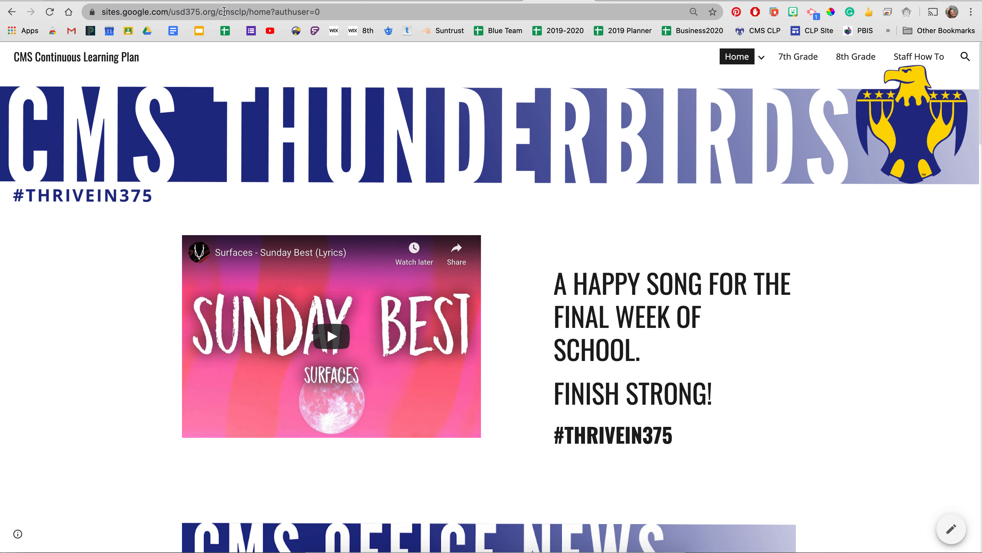
double_click(224, 12)
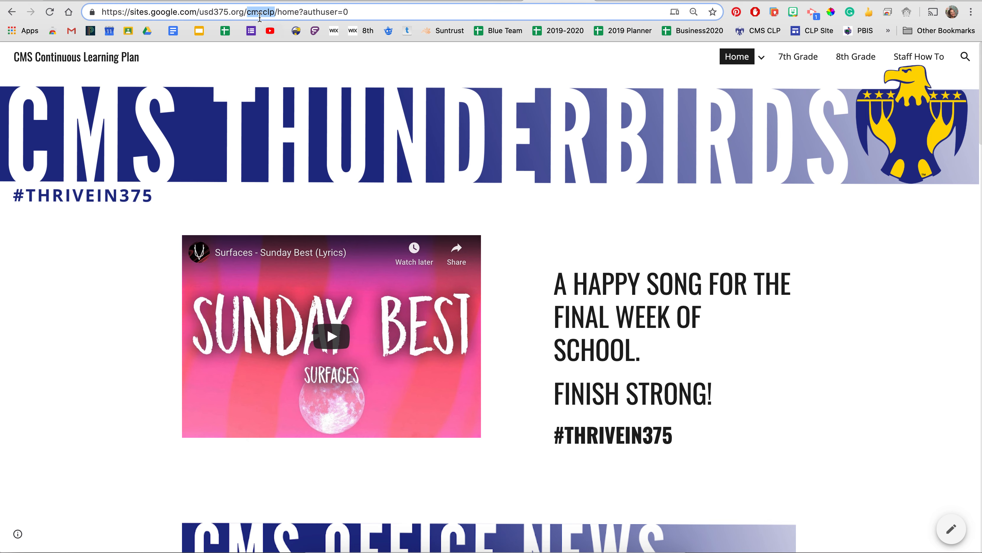
double_click(288, 12)
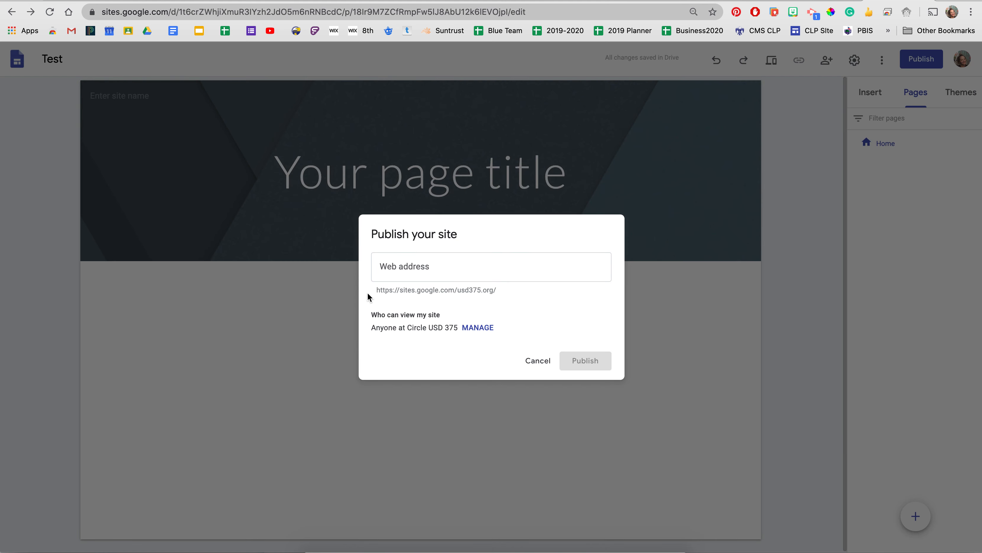
Step: Set the web address to the owner's surname followed by 218, check who can view the site, and publish it
left_click(424, 264)
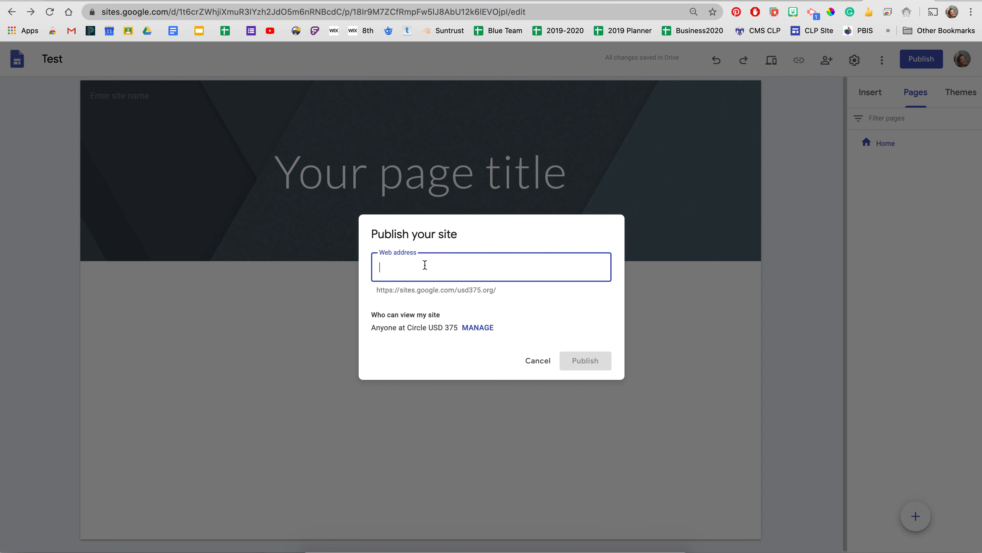
type("potter218")
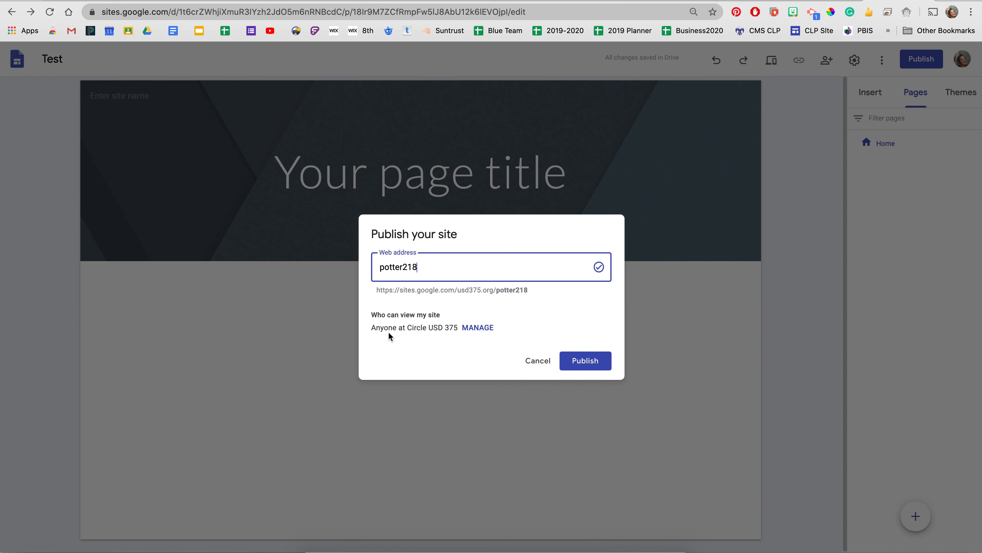
left_click(476, 329)
left_click(633, 321)
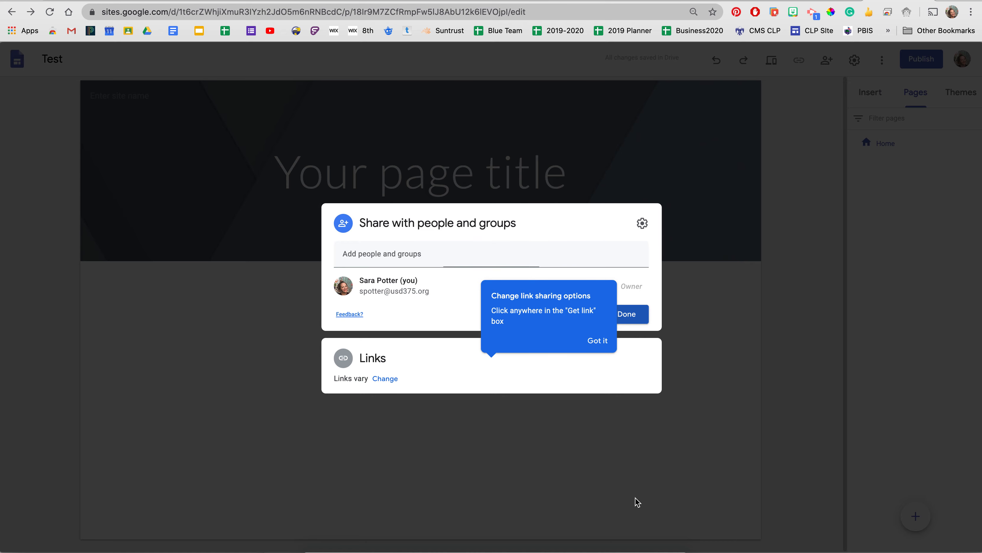
left_click(577, 362)
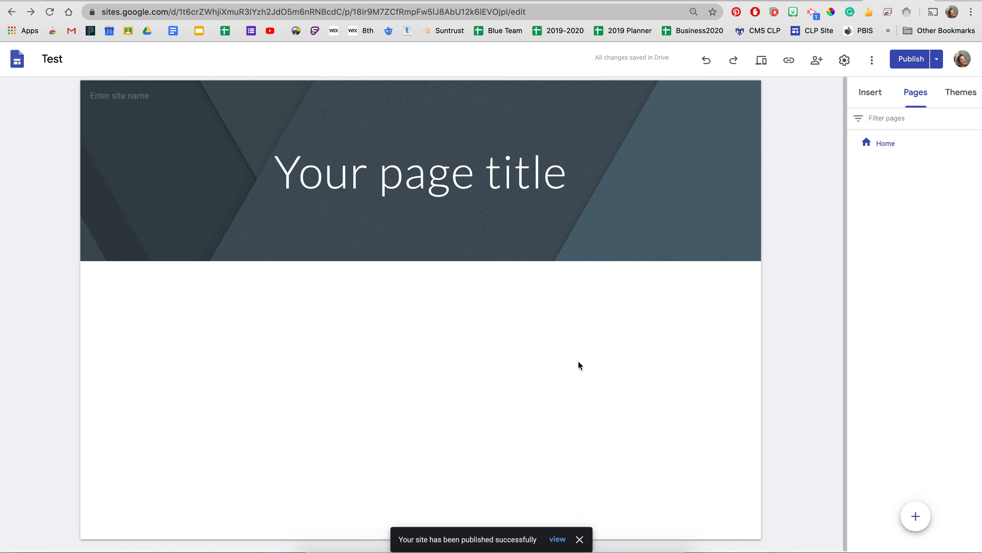
Step: Review the publishing options, view the published site, and return to the editor
left_click(936, 59)
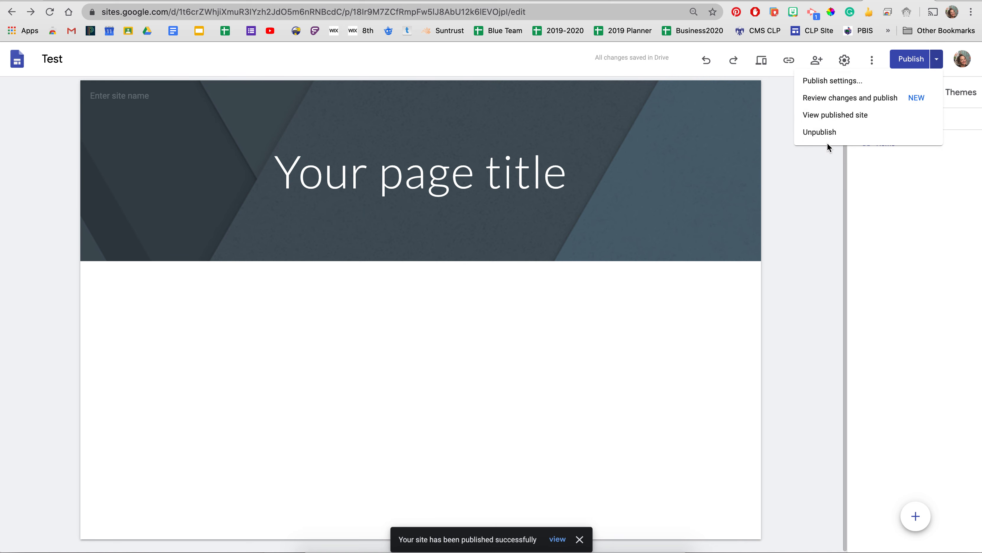
left_click(725, 228)
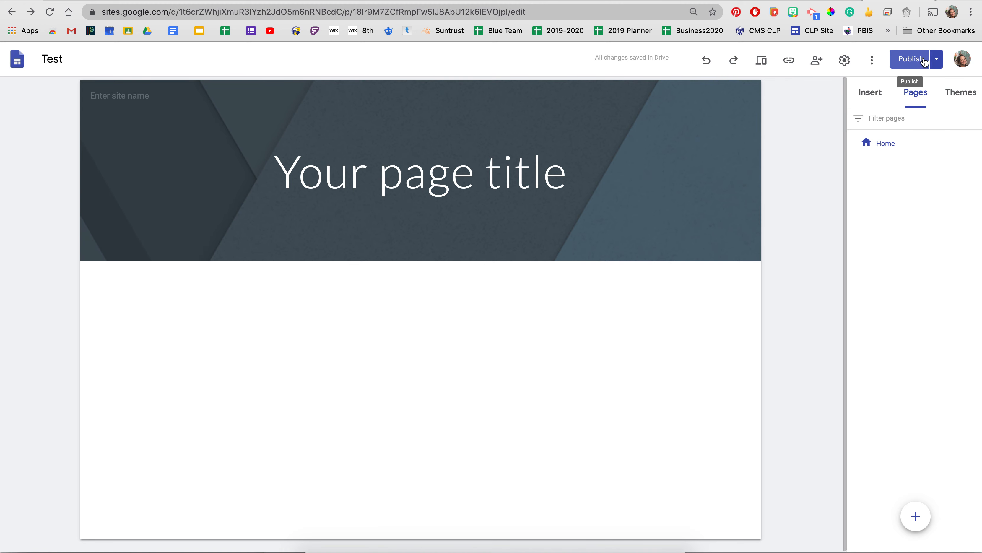
left_click(938, 60)
left_click(940, 60)
left_click(867, 116)
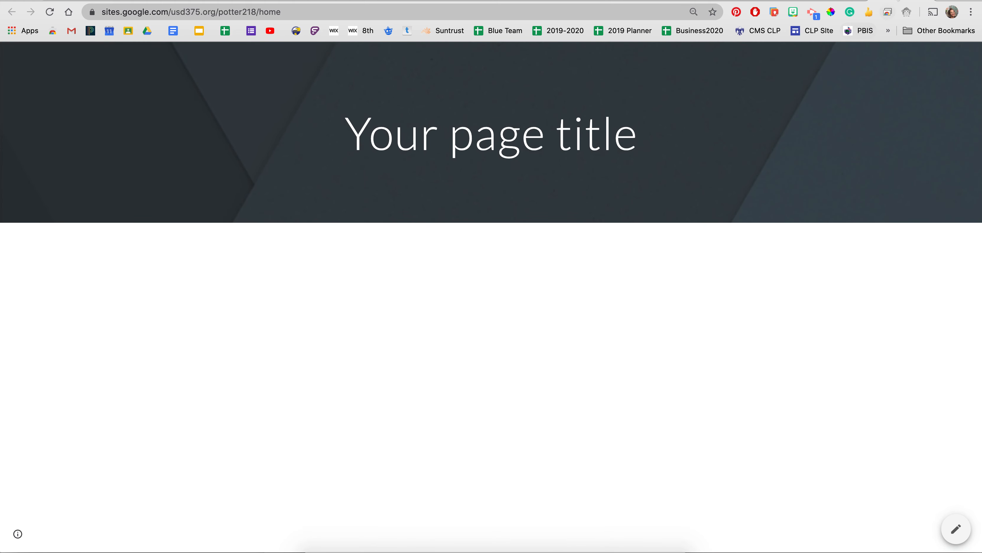
left_click(924, 0)
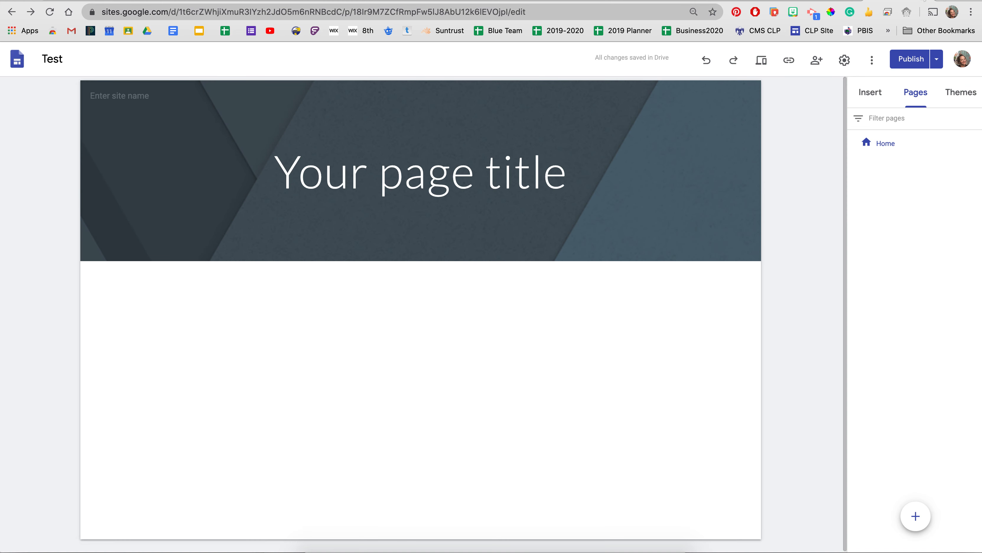
Step: Unpublish the site and accept that it is no longer live
left_click(936, 63)
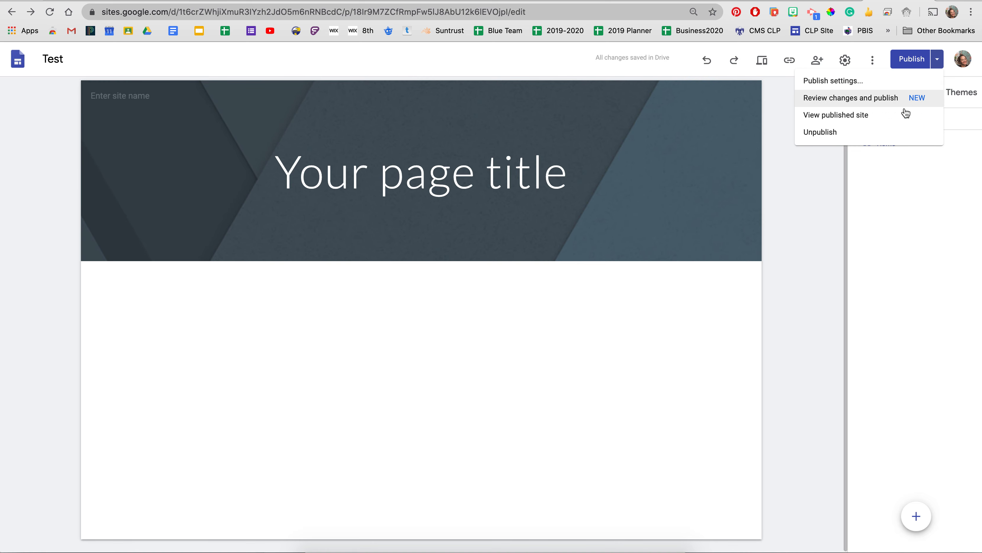
left_click(829, 133)
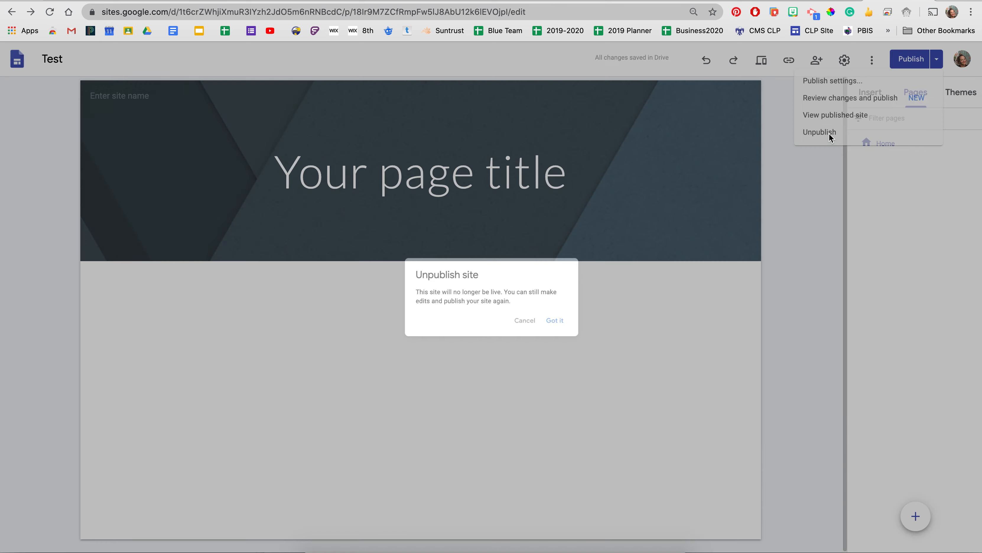
left_click(563, 325)
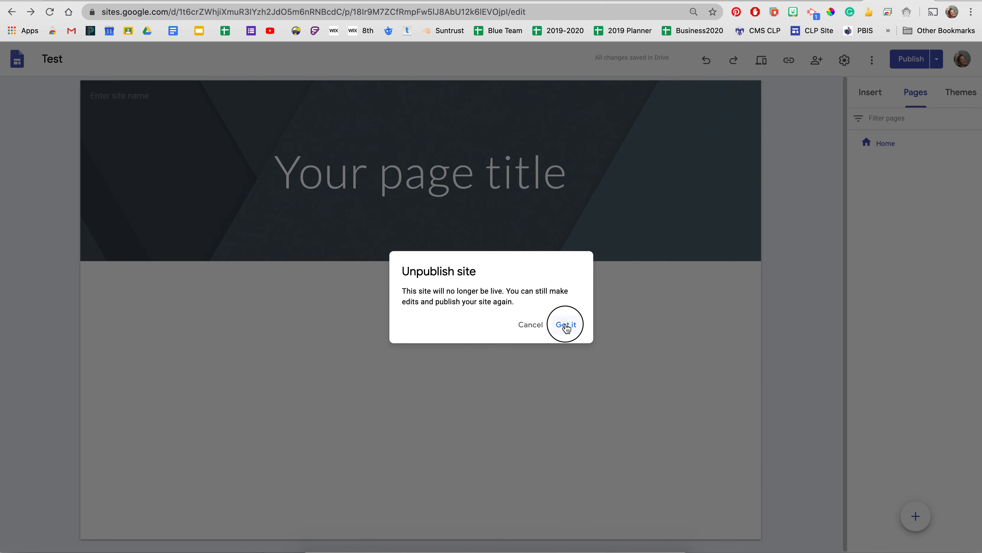